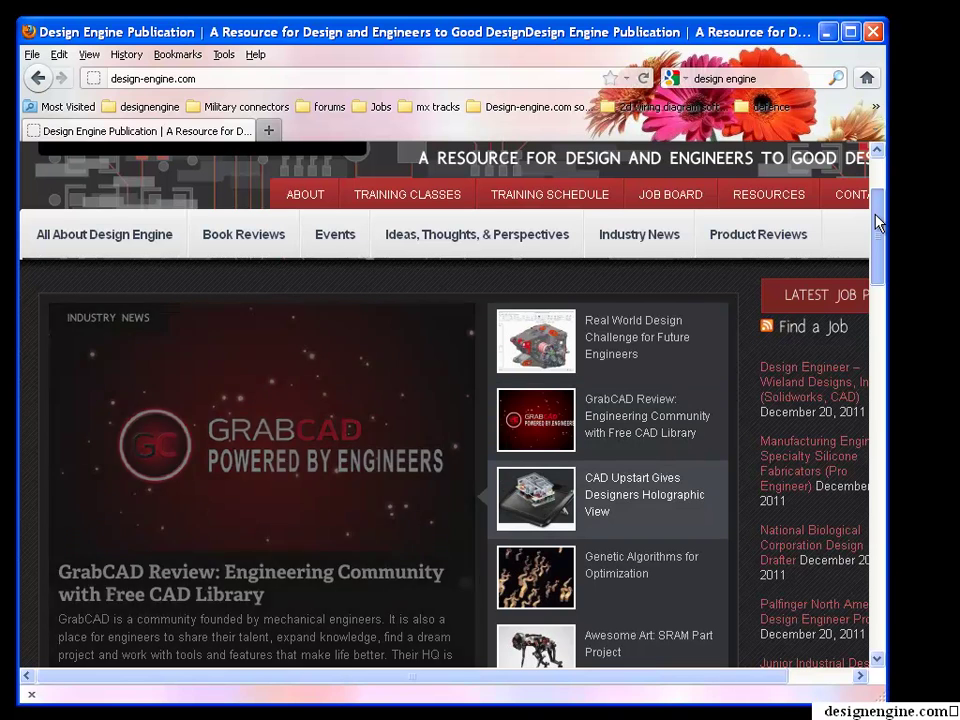
Step: Look through the Design-engine.com home page, including its featured articles, job posts and latest reviews
left_click_drag(876, 216, 886, 228)
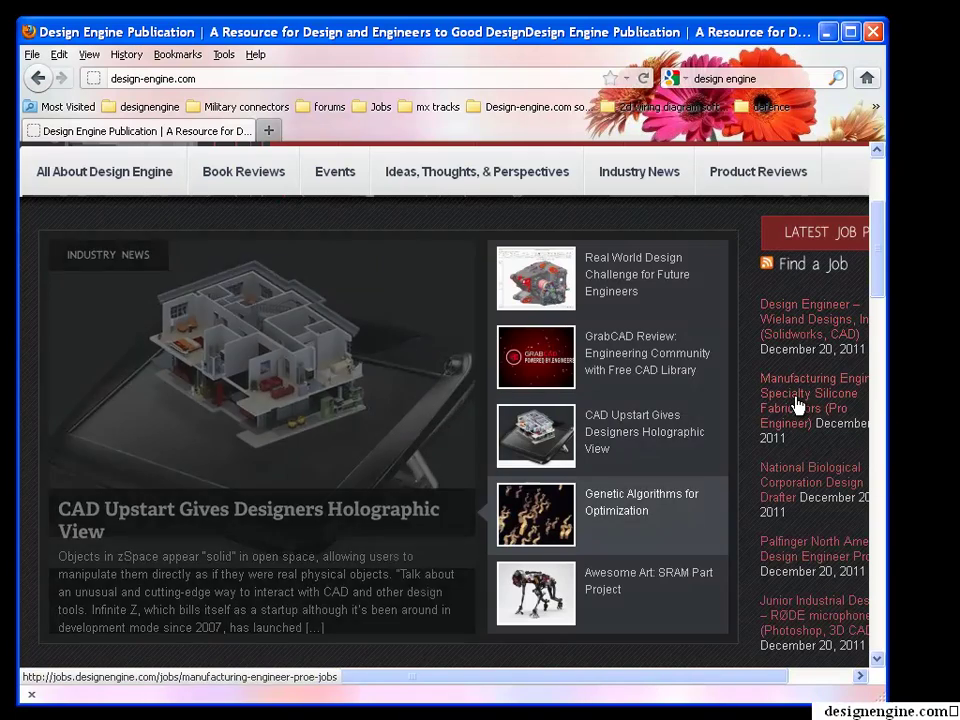
scroll(650, 360, "down", 4)
scroll(622, 350, "down", 4)
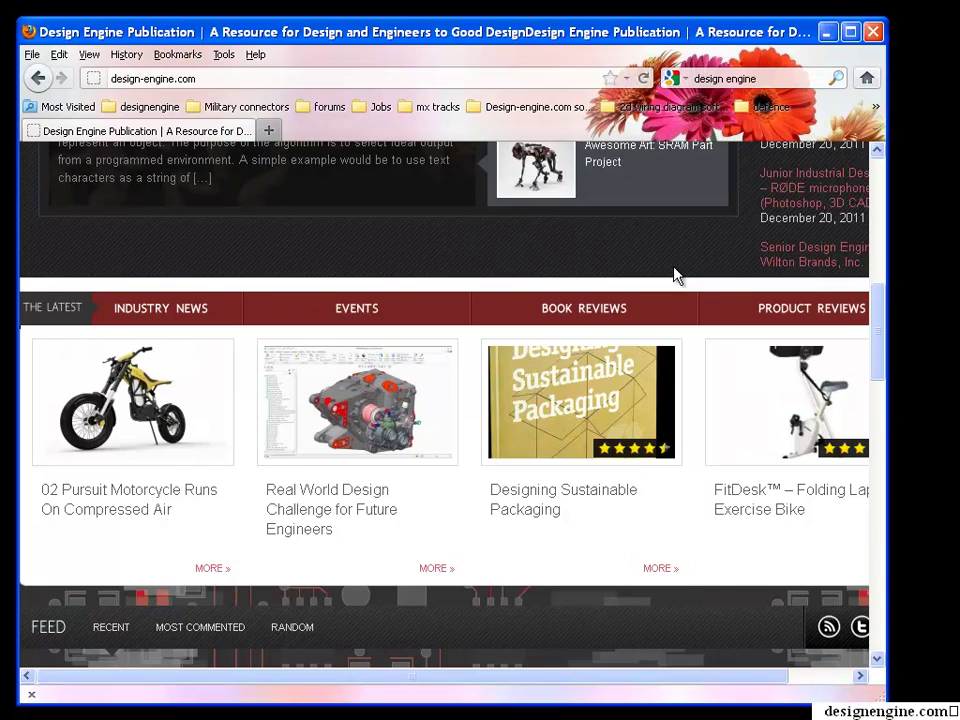
scroll(715, 250, "up", 4)
scroll(712, 250, "up", 8)
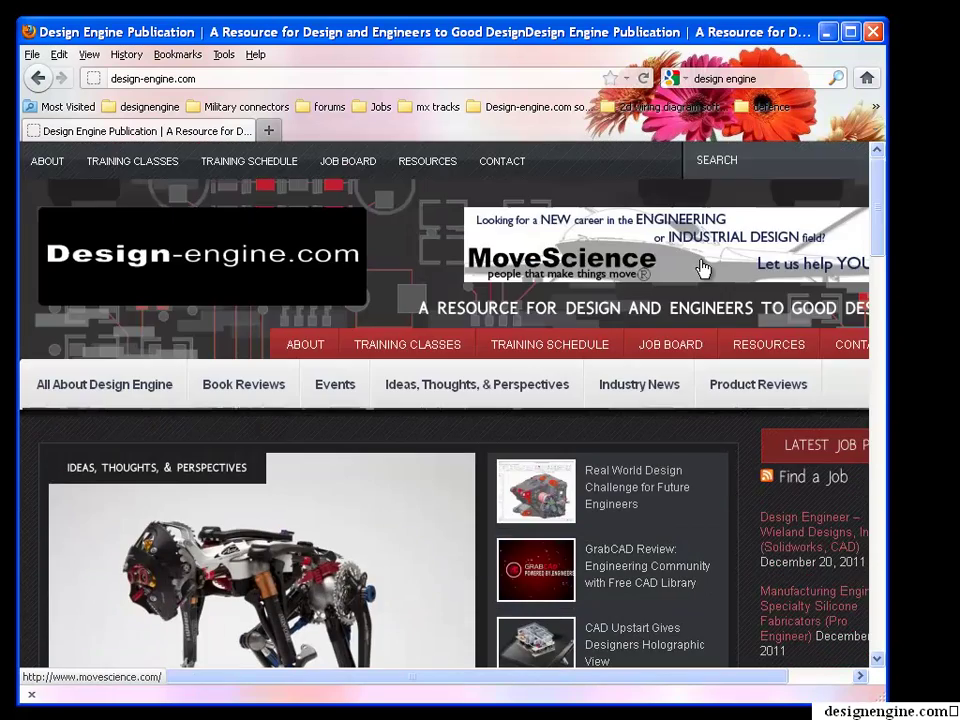
scroll(705, 270, "down", 4)
scroll(712, 270, "up", 4)
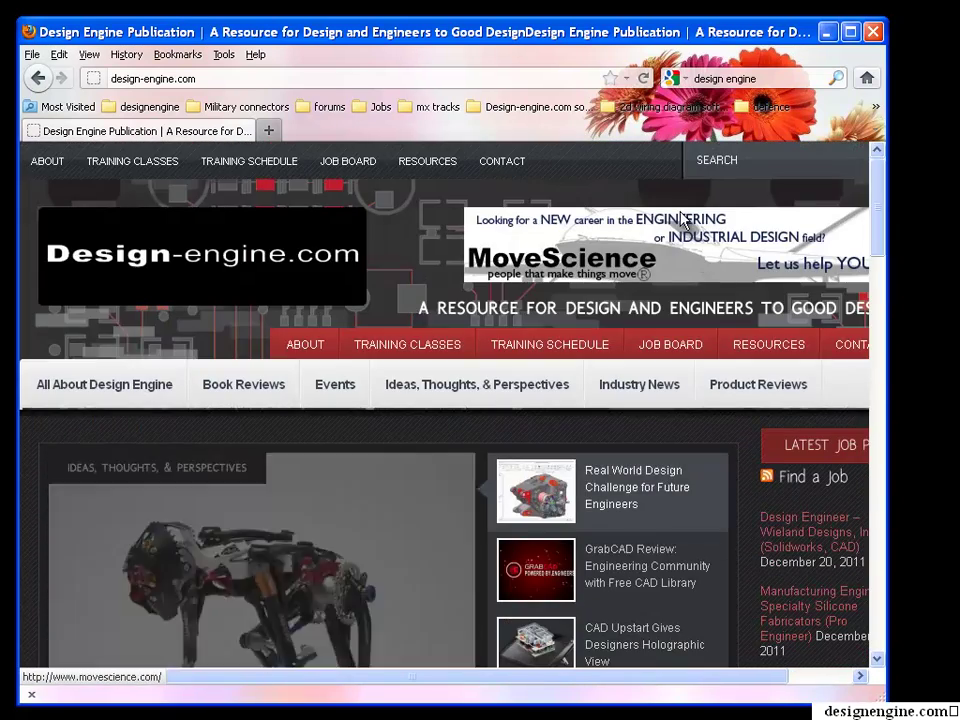
Step: Open the Training Classes page and look over the offered courses, from Pro/ENGINEER to Part Design & Manufacturing
left_click(117, 165)
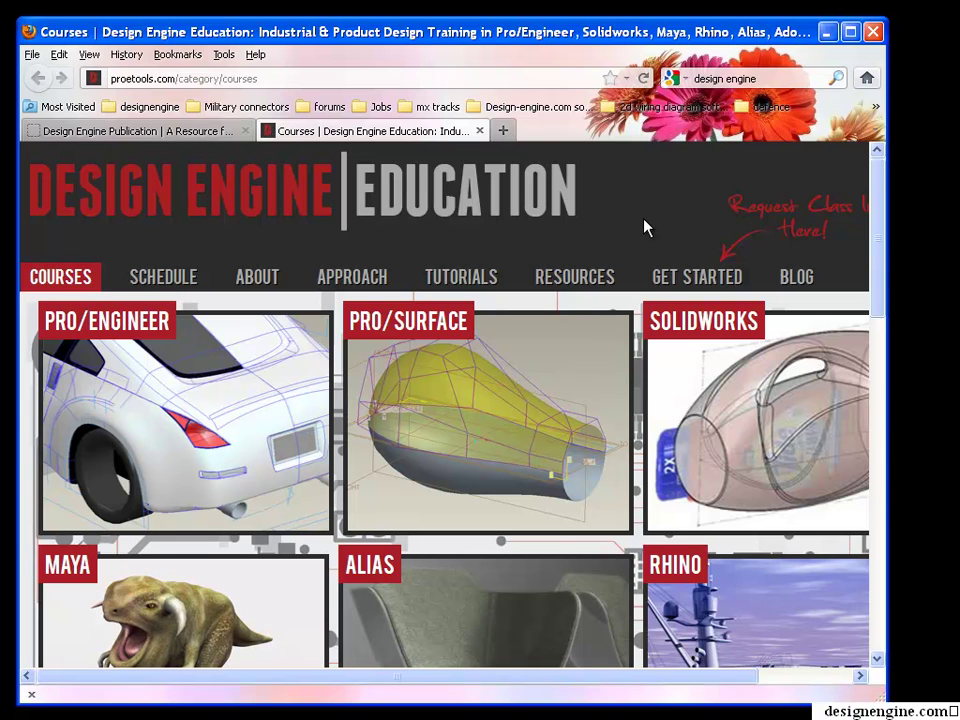
scroll(645, 228, "down", 3)
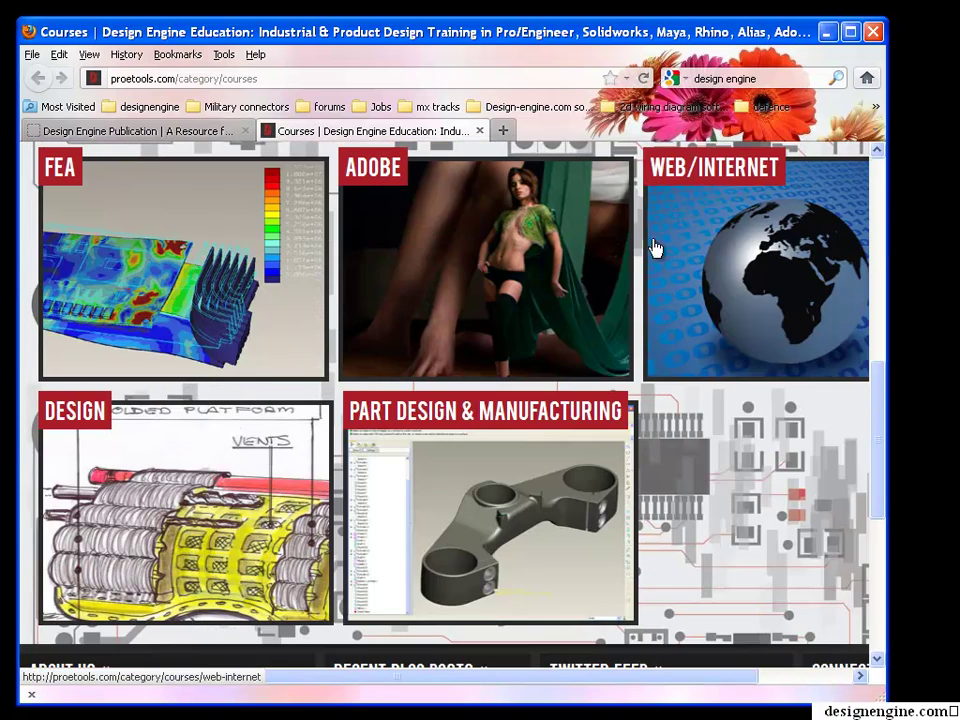
scroll(655, 250, "up", 3)
Step: Open the tutorials' Student Login page and enter the student tutorial section through the chalkboard
mouse_move(471, 284)
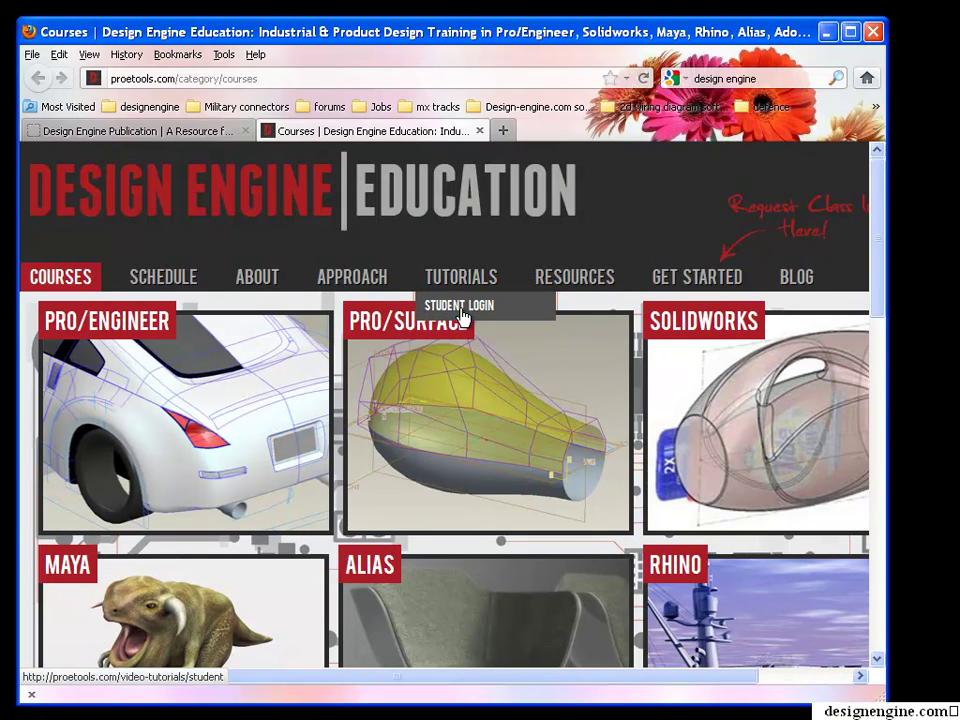
left_click(463, 316)
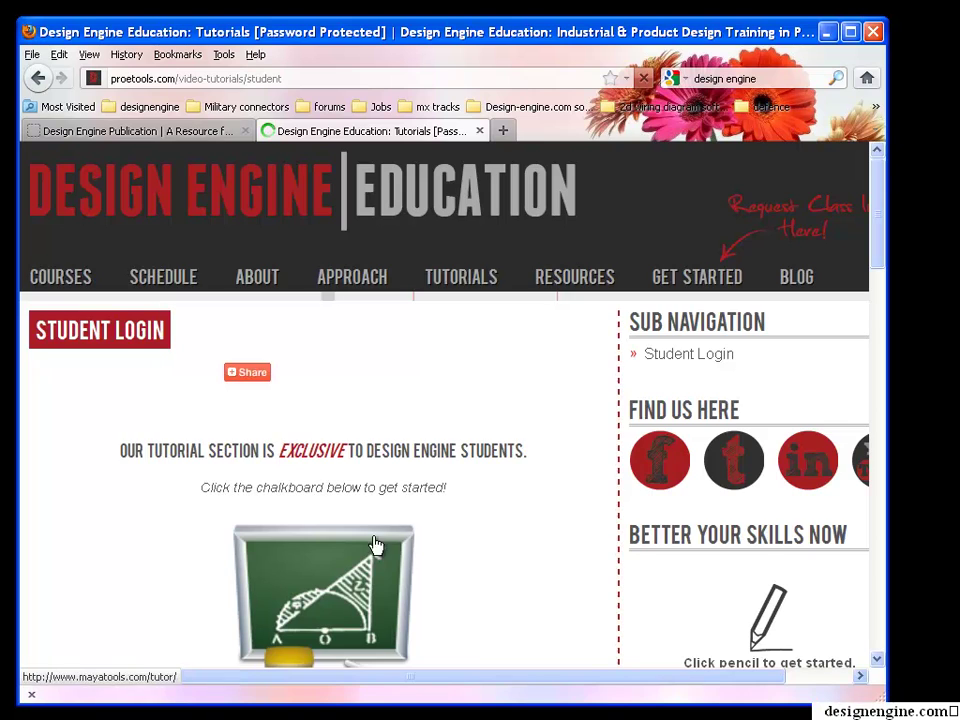
left_click(345, 580)
left_click(405, 309)
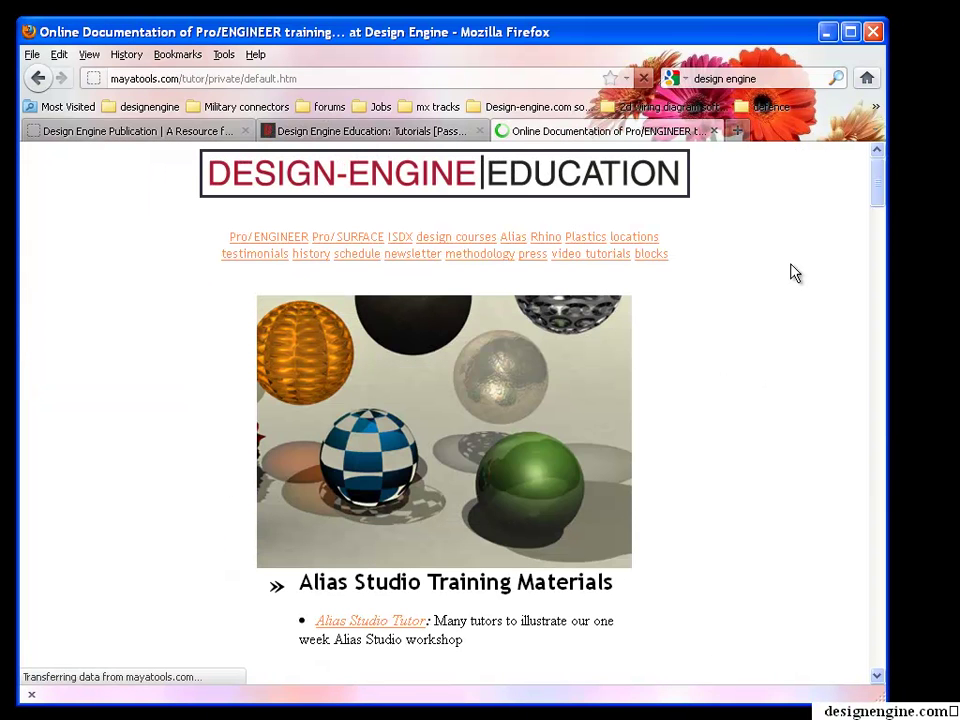
Step: Open the FREEFORM SURFACES tutorial for Creo 1.0 Sub'D from the Wildfire 3.0 thru Wildfire 5.0 list
scroll(806, 264, "down", 3)
scroll(806, 267, "down", 2)
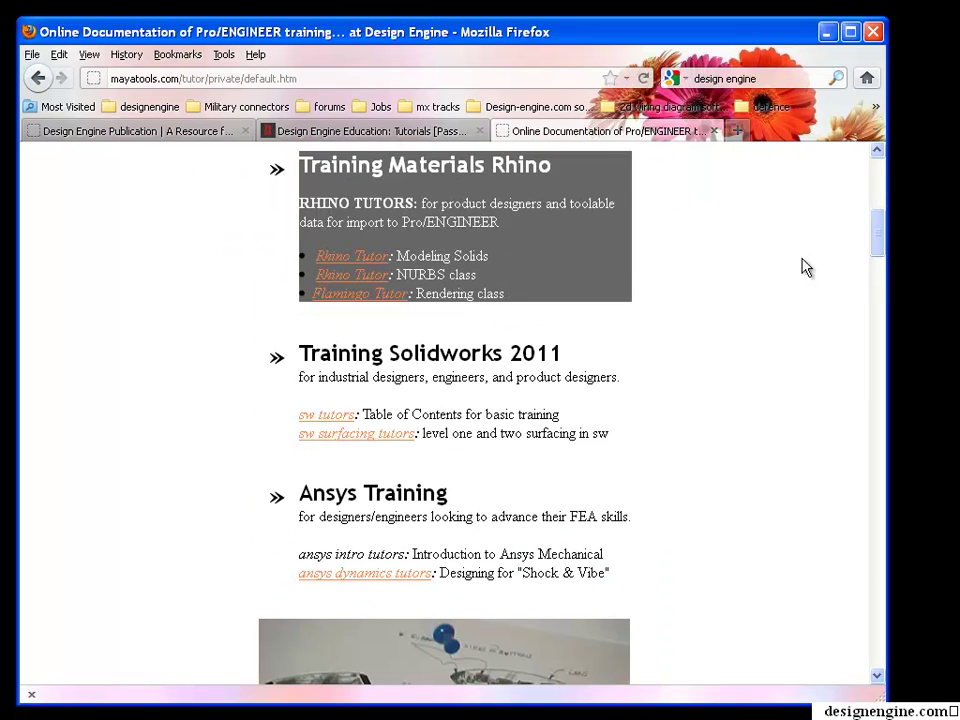
scroll(806, 267, "down", 3)
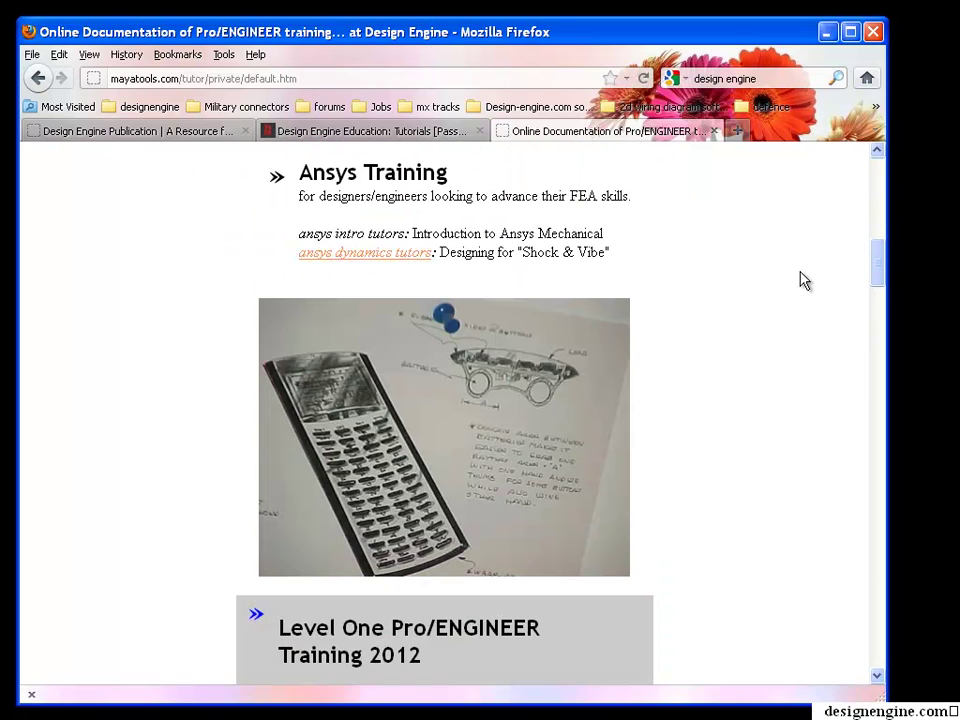
scroll(783, 287, "down", 8)
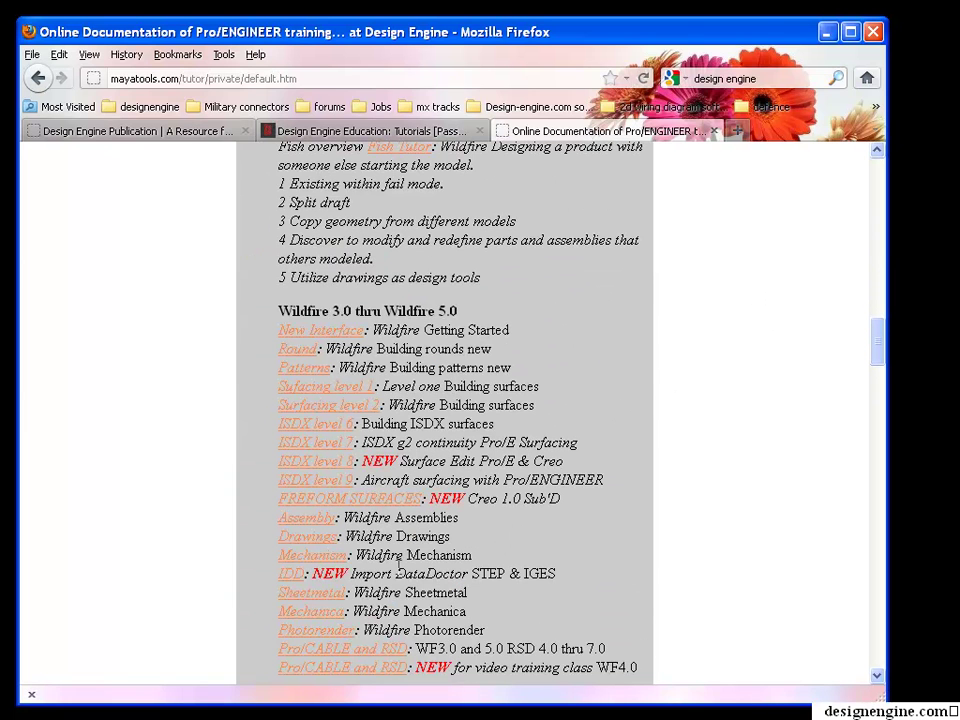
left_click(313, 498)
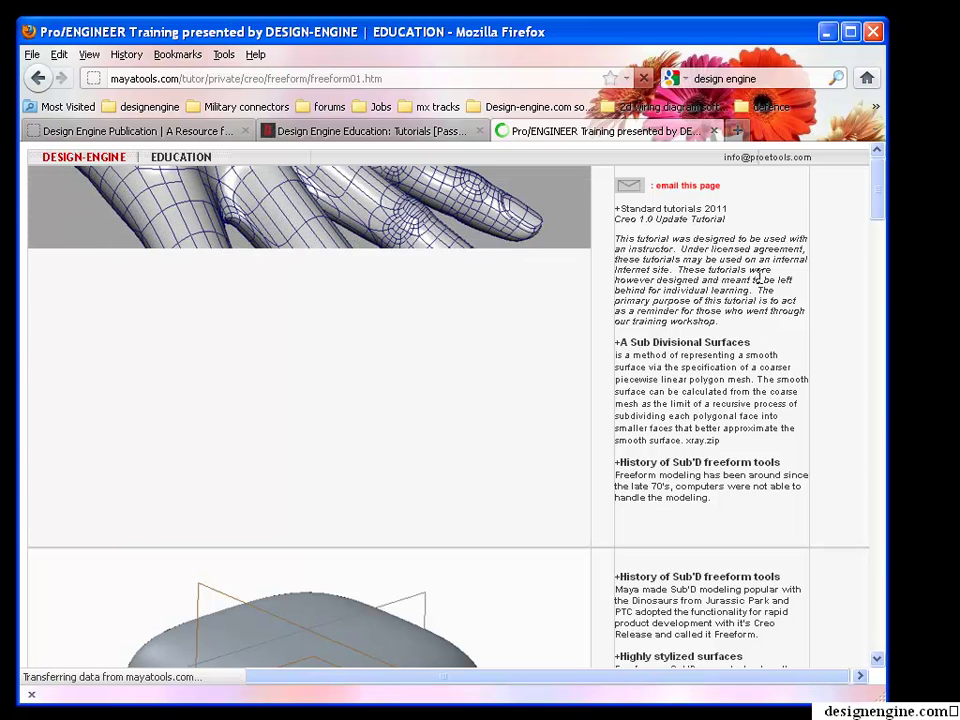
Step: Look through the freeform tutorial's example models, from the hand mesh to the rally car exercise with the 2D square primitive
left_click_drag(885, 697, 841, 715)
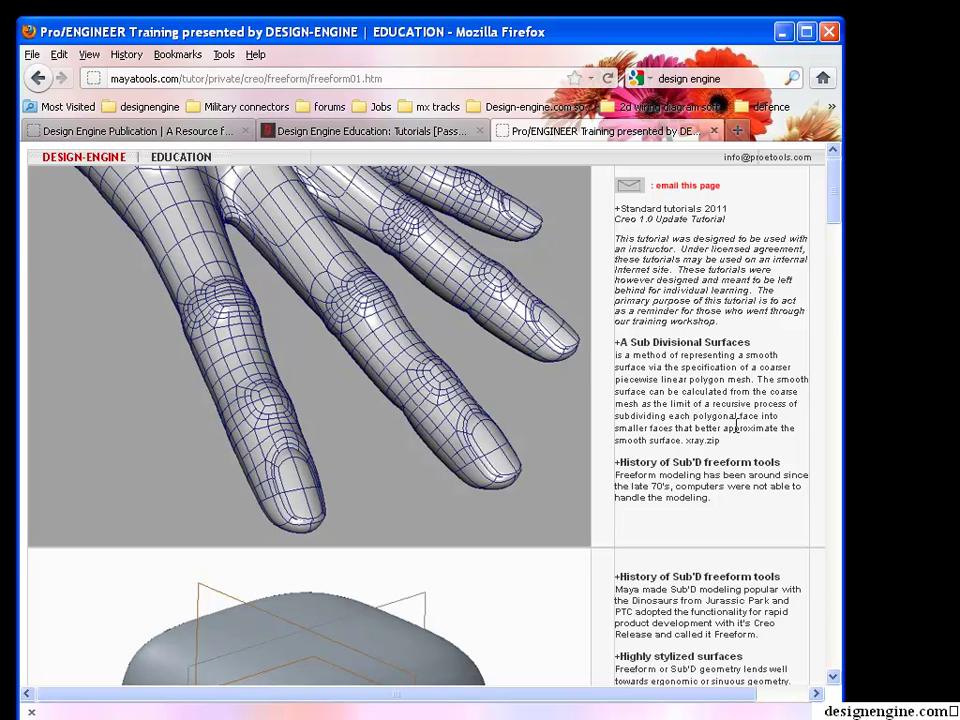
scroll(736, 430, "down", 5)
scroll(735, 345, "down", 4)
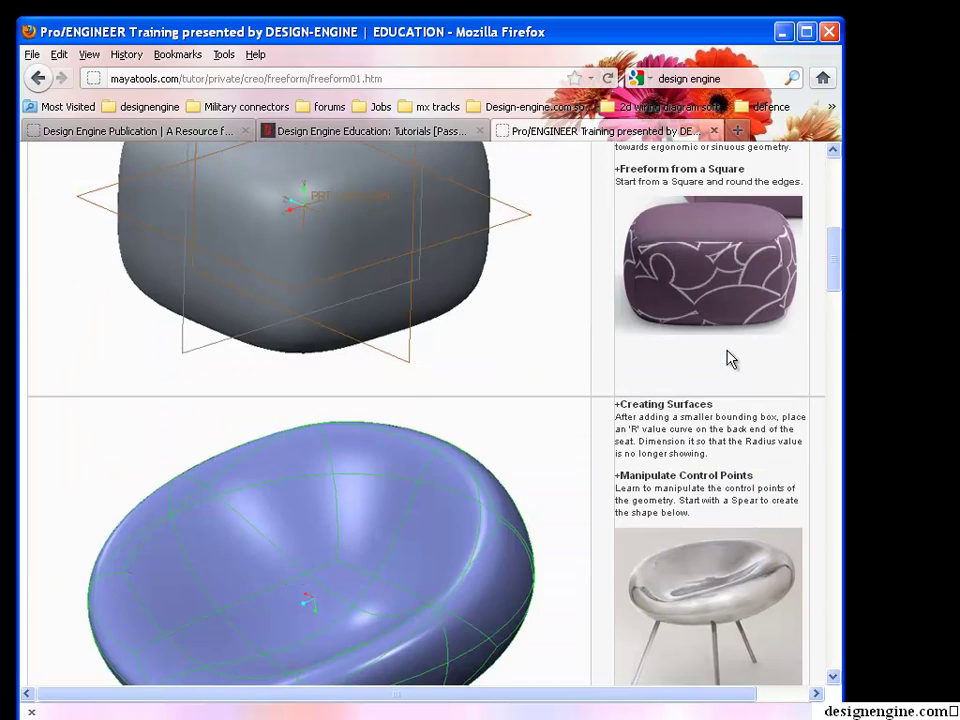
scroll(730, 360, "down", 5)
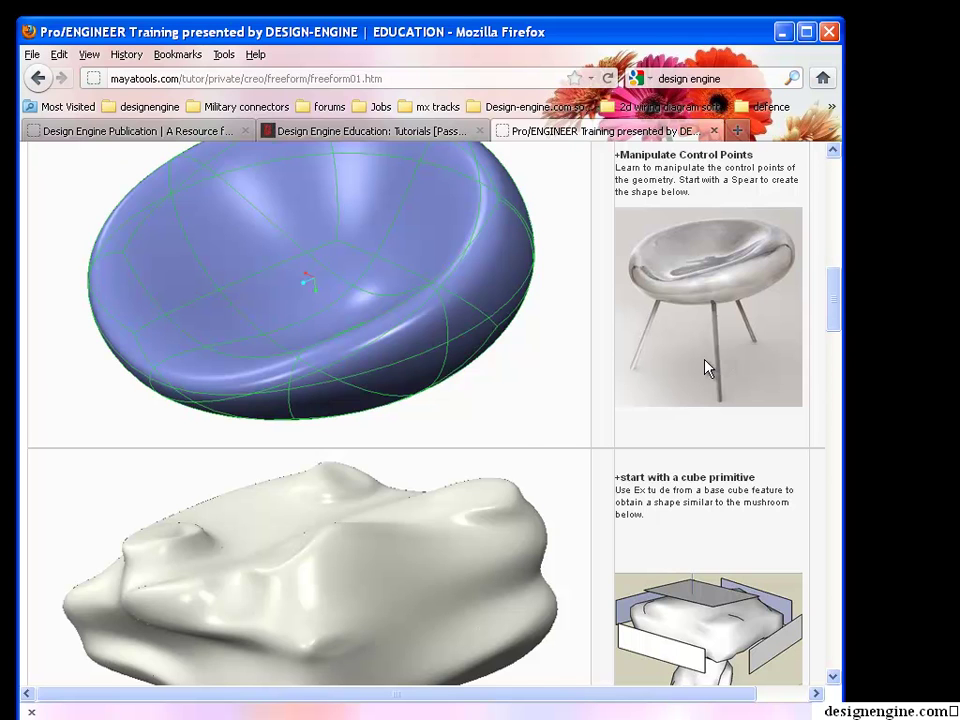
scroll(705, 366, "down", 15)
scroll(667, 388, "down", 4)
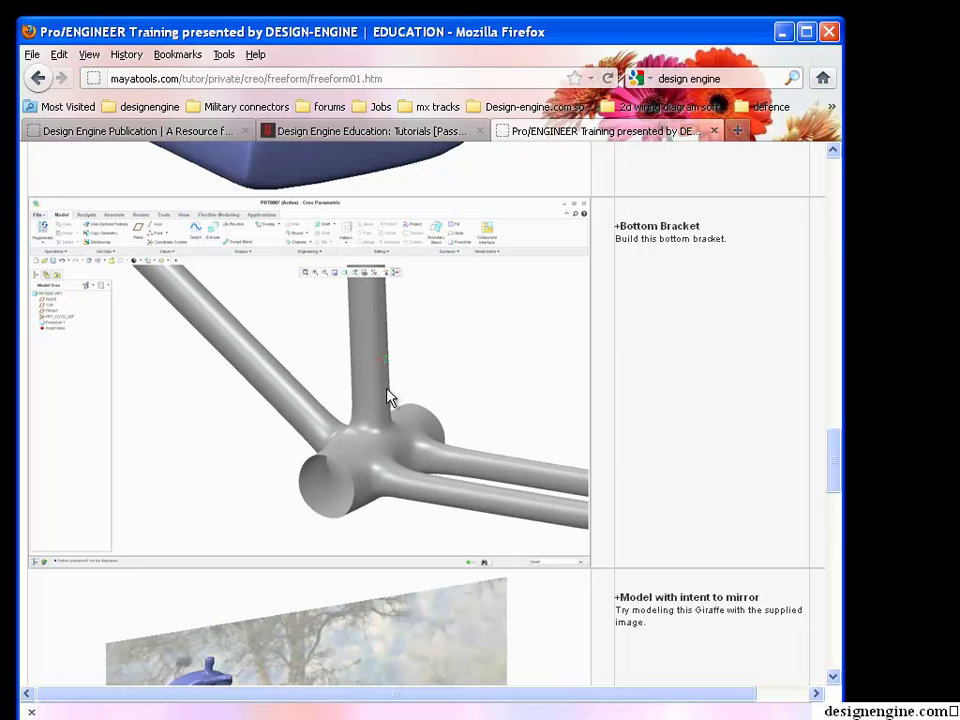
scroll(390, 397, "down", 5)
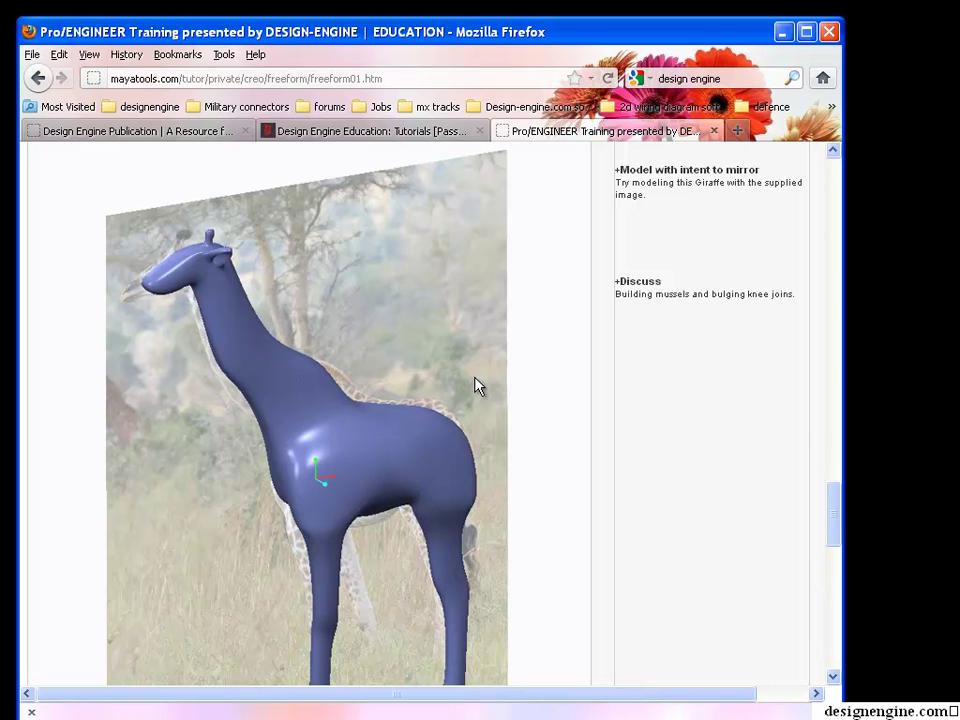
scroll(497, 366, "down", 6)
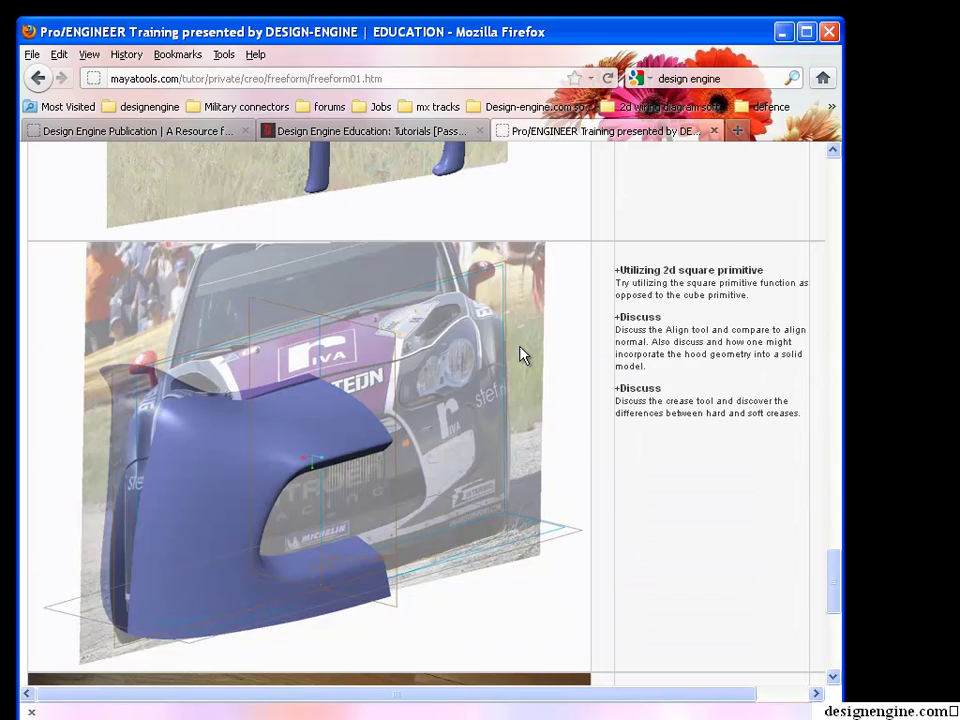
scroll(510, 340, "down", 2)
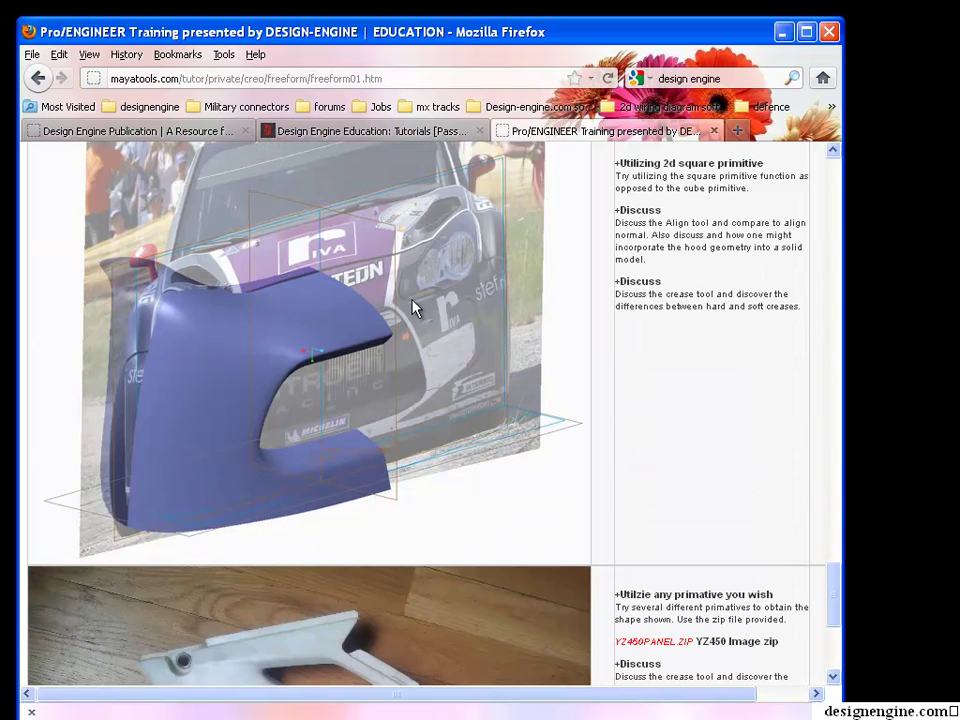
scroll(437, 321, "up", 2)
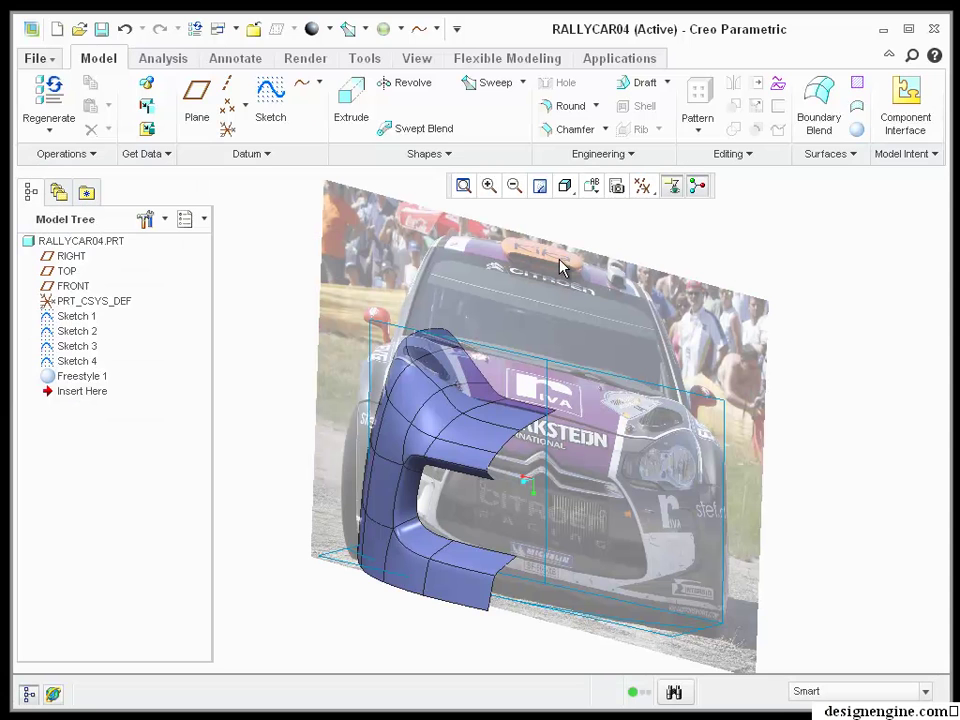
Step: Switch to Creo Parametric and delete the Freestyle 1 feature from the RALLYCAR04 part
middle_click_drag(561, 266, 576, 381)
middle_click_drag(576, 381, 632, 280, "shift")
left_click(87, 376)
right_click(88, 378)
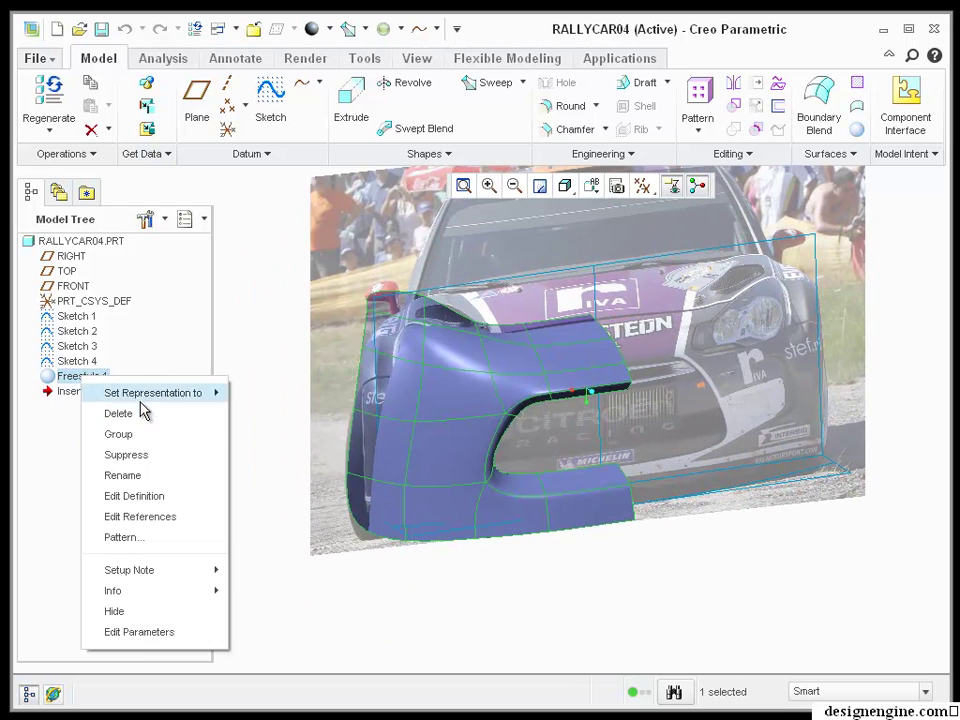
left_click(140, 408)
left_click(479, 396)
middle_click_drag(479, 396, 594, 428)
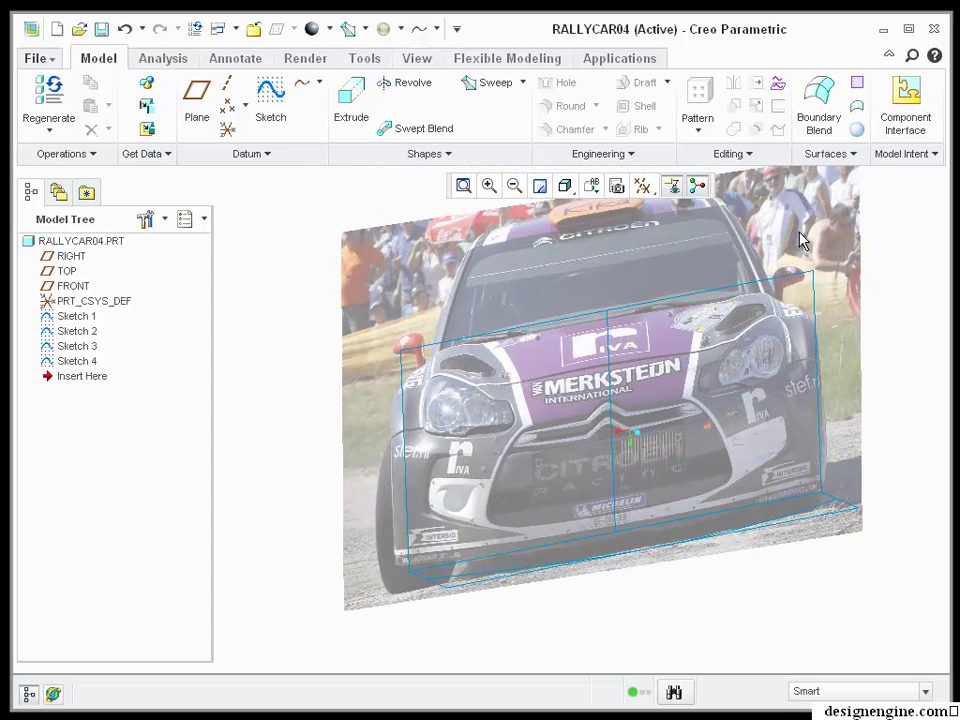
Step: Start a Freestyle feature with the open square primitive and select the whole square
left_click(856, 130)
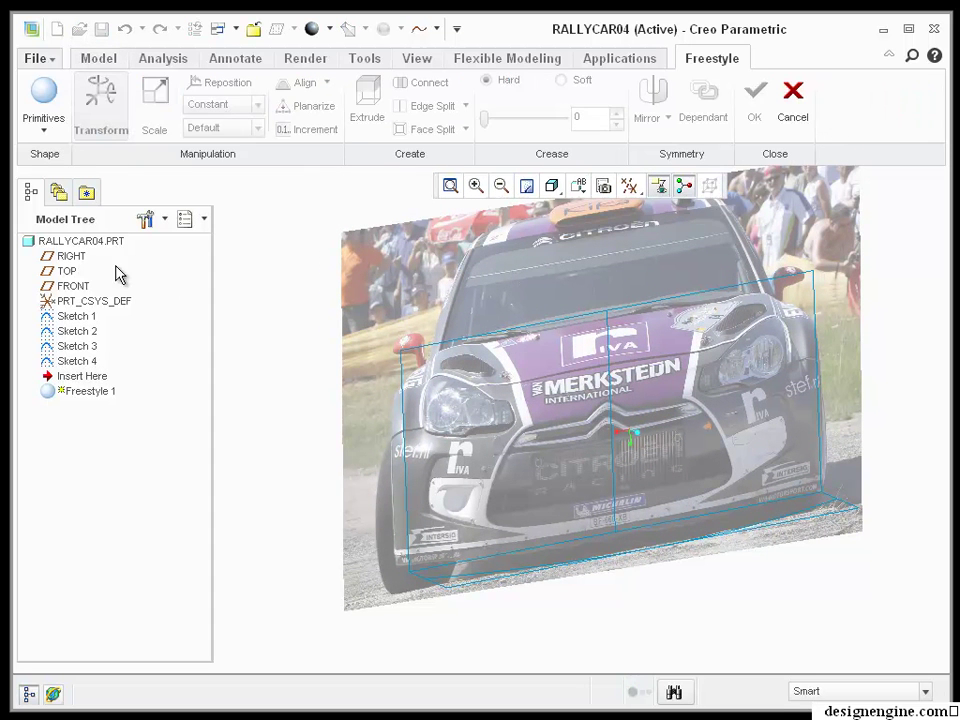
left_click(38, 134)
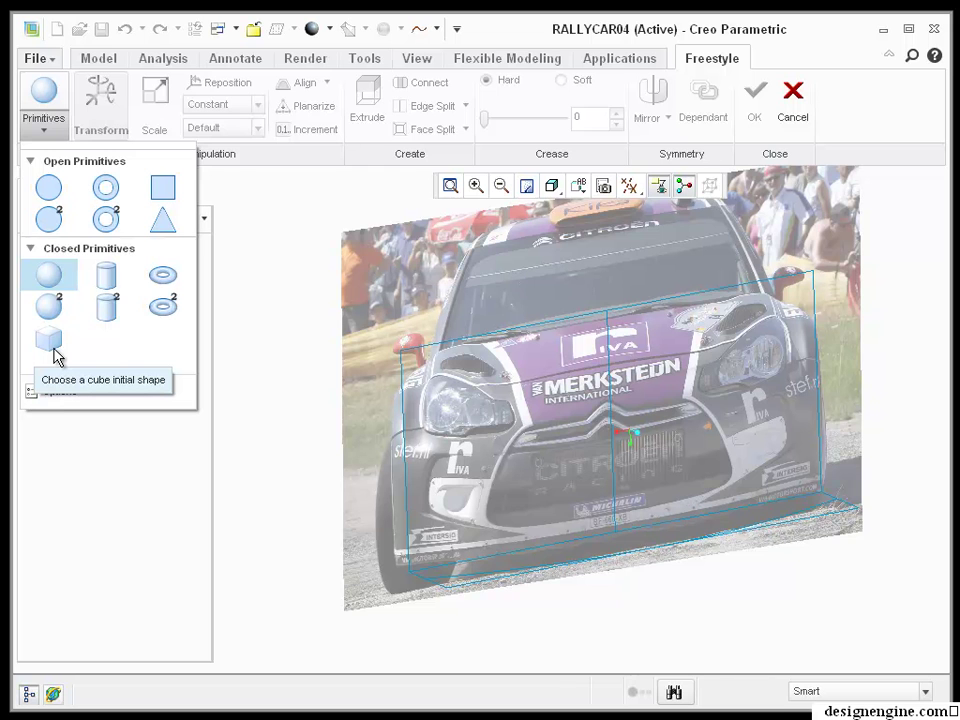
left_click(162, 188)
middle_click_drag(470, 380, 622, 411)
left_click_drag(493, 325, 749, 606)
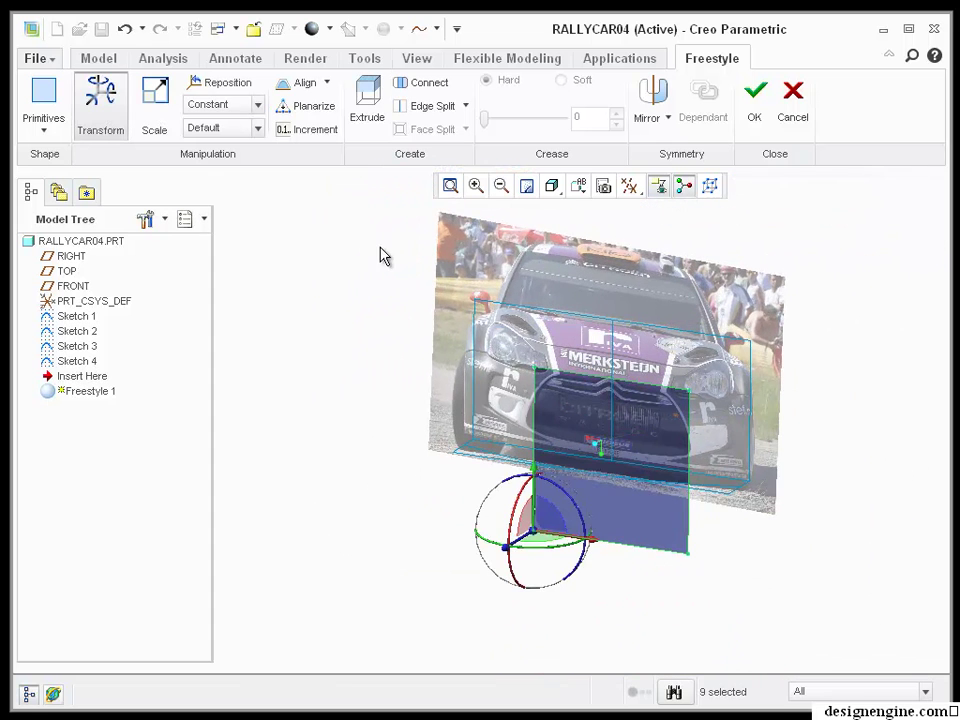
Step: Scale the square primitive down in height and width to a small rectangular patch at the centre of the lower bumper
left_click(155, 100)
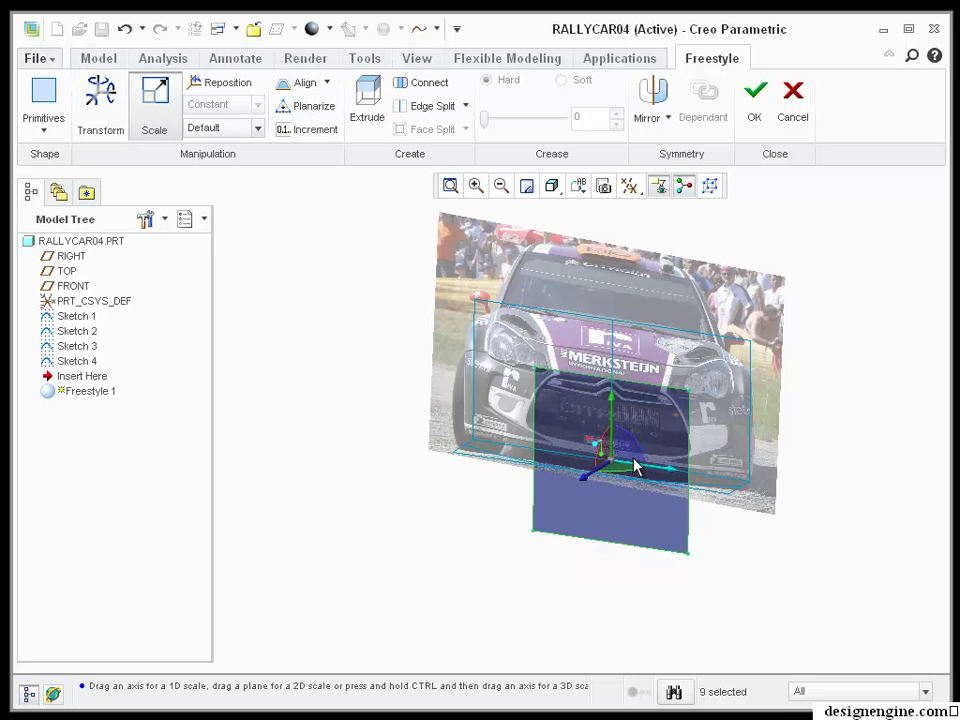
left_click_drag(686, 493, 611, 542)
middle_click_drag(611, 542, 683, 532)
scroll(645, 495, "up", 3)
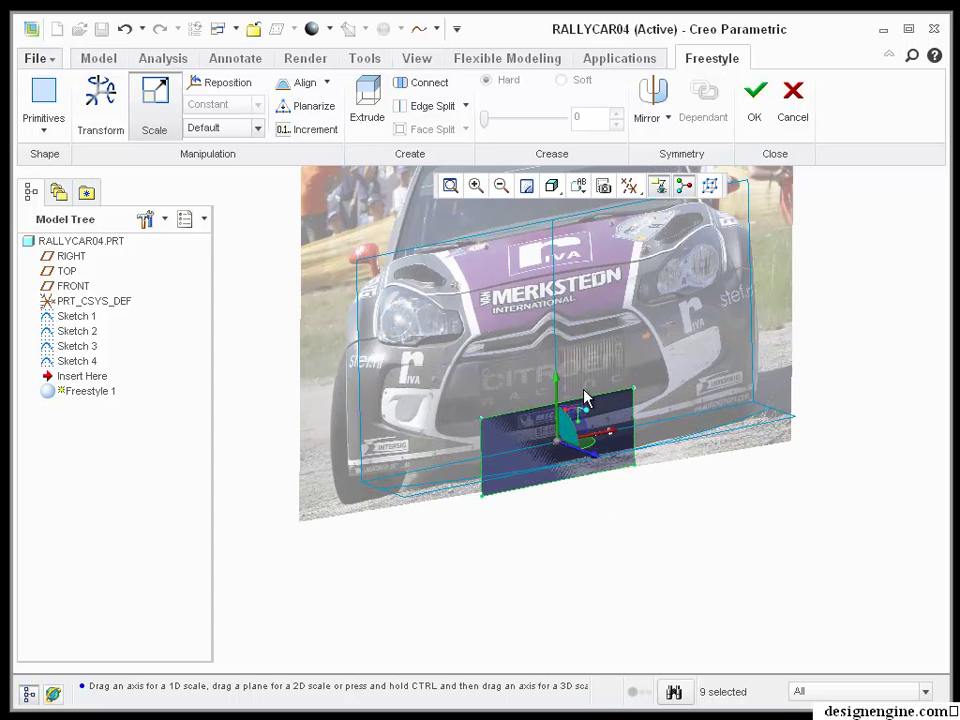
left_click_drag(613, 436, 531, 480)
middle_click_drag(531, 480, 683, 430)
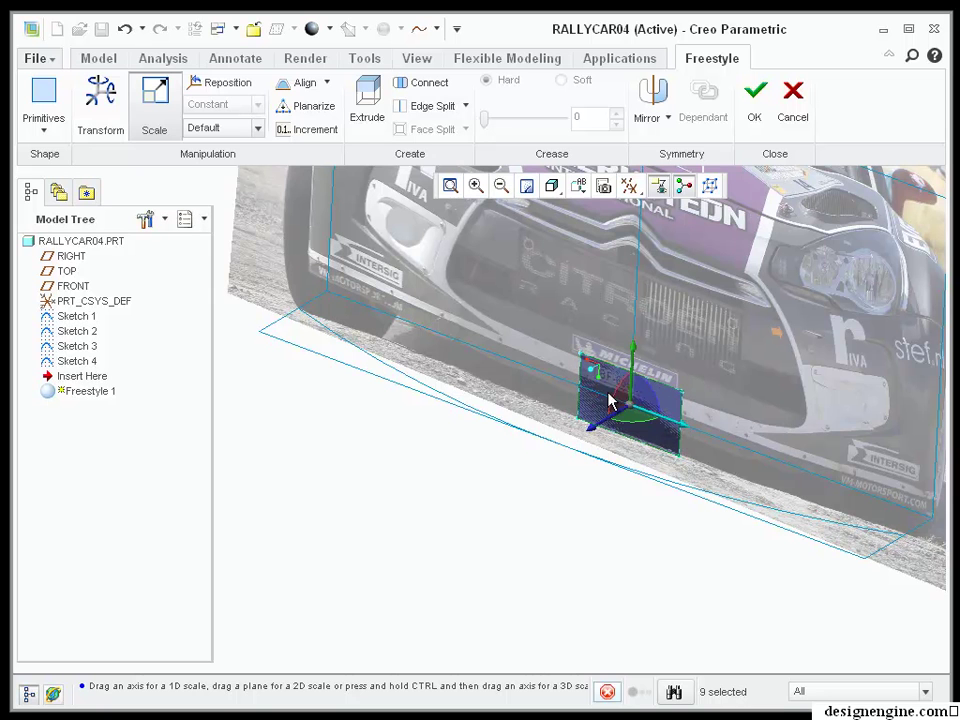
Step: Transform the patch sideways off the car's centreline and forward from the image plane to the curved lower bumper sketch
left_click(100, 95)
left_click_drag(636, 452, 570, 432)
middle_click_drag(540, 480, 617, 392)
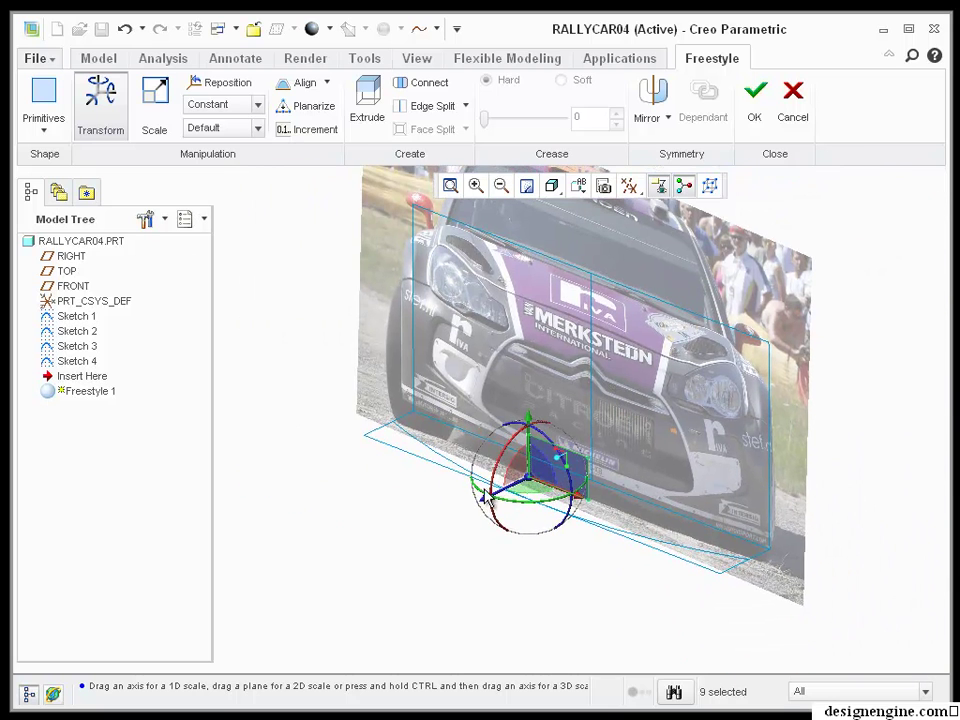
left_click_drag(485, 497, 458, 513)
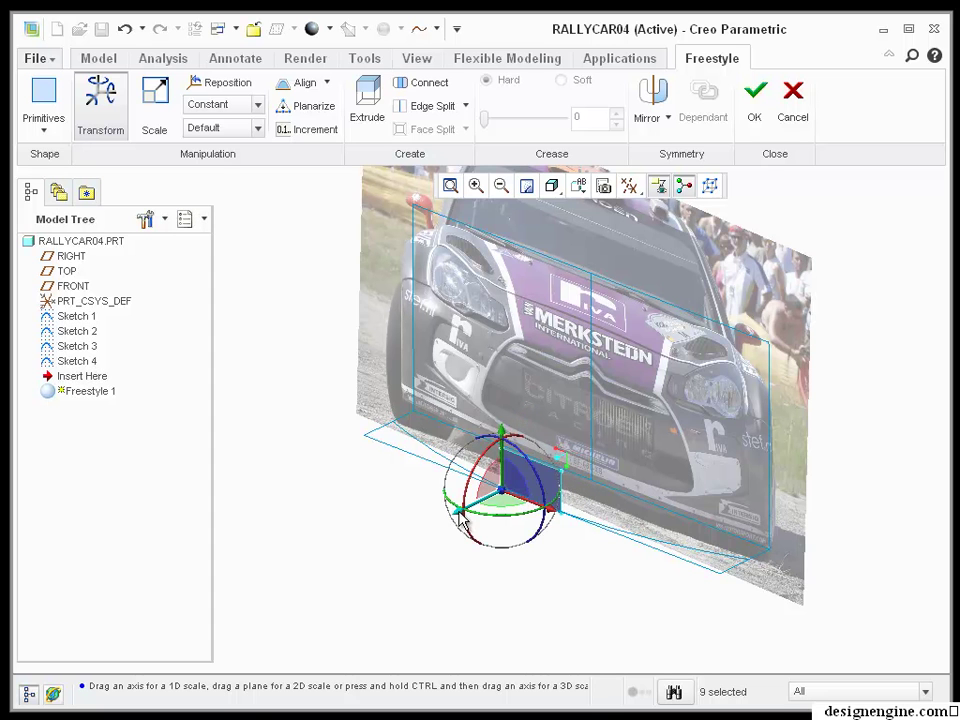
Step: Extrude the patch's outboard vertical edge repeatedly, moving each new edge rearward to follow the curved lower bumper sketch
left_click(497, 474)
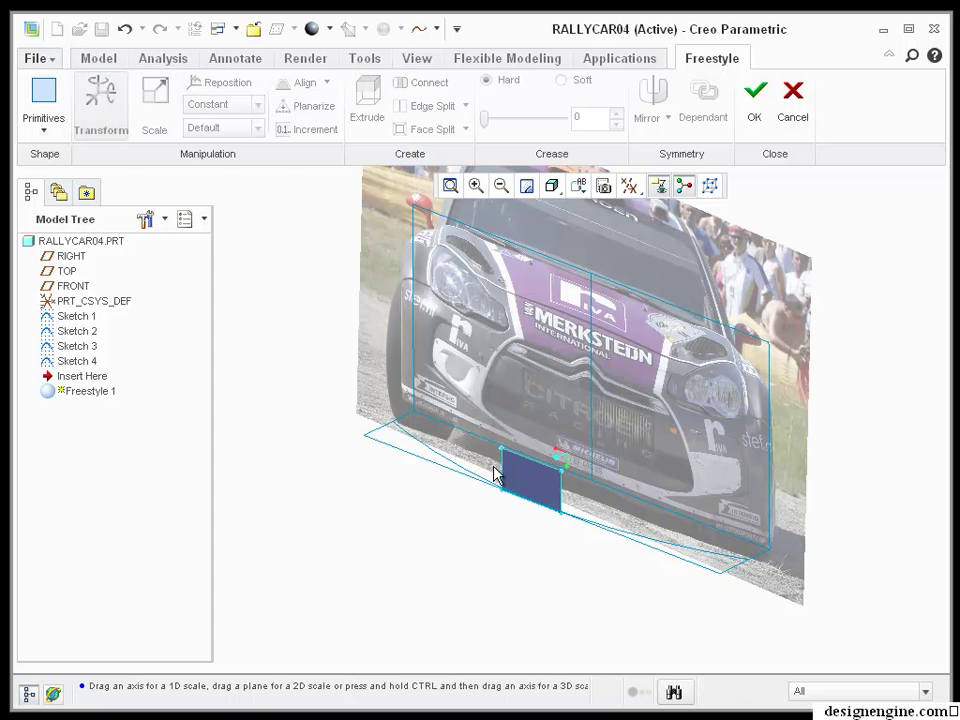
scroll(497, 472, "up", 2)
scroll(494, 450, "up", 2)
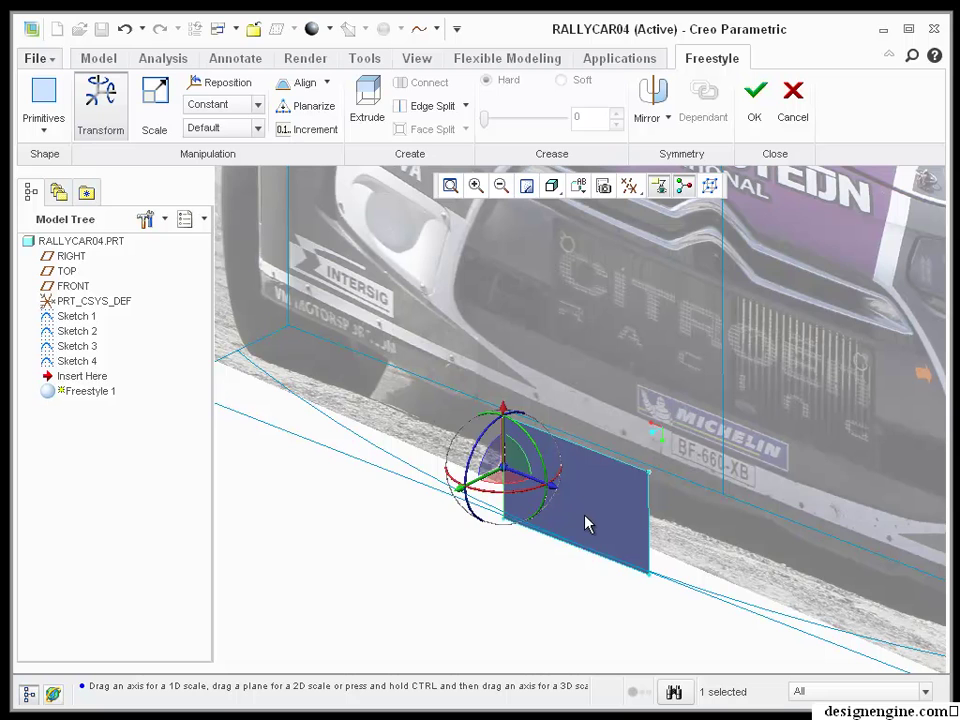
left_click(586, 514)
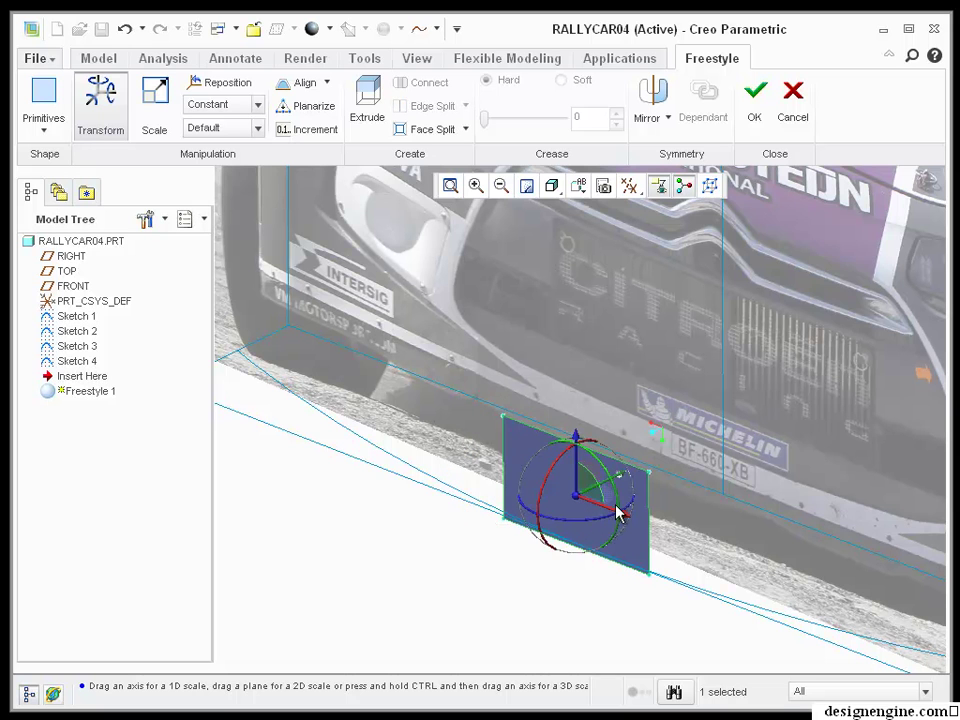
left_click(503, 472)
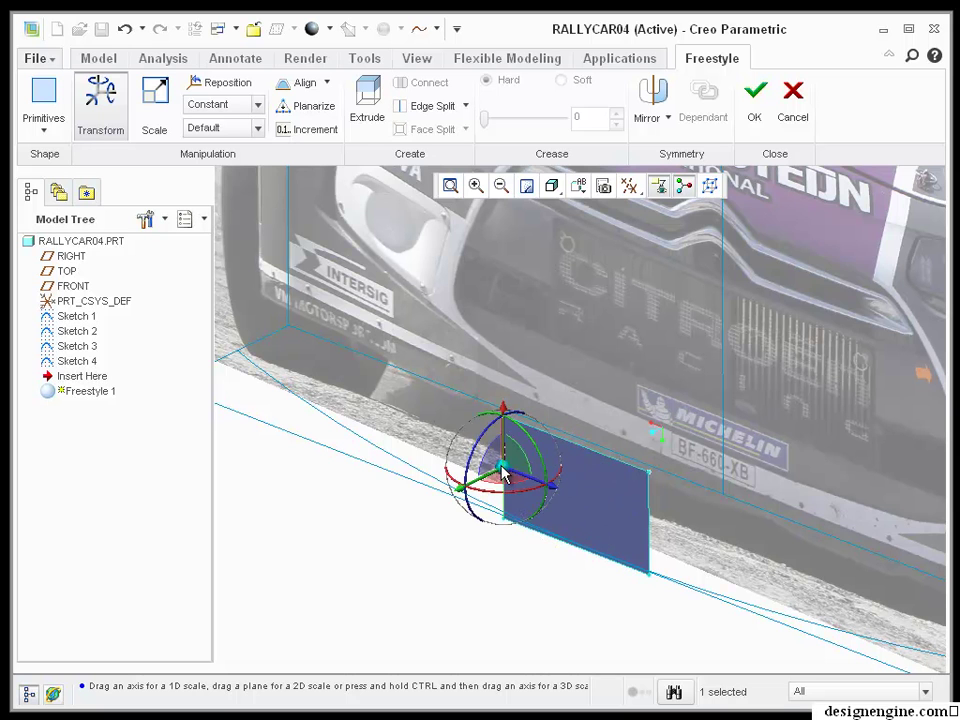
left_click(362, 100)
scroll(395, 306, "up", 2)
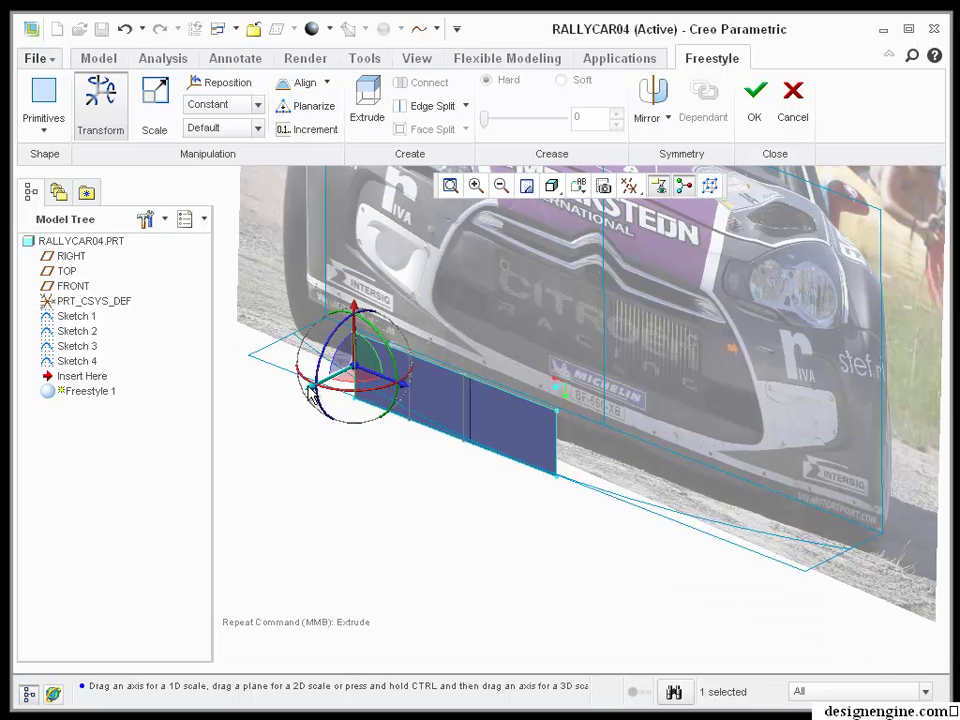
left_click(367, 100)
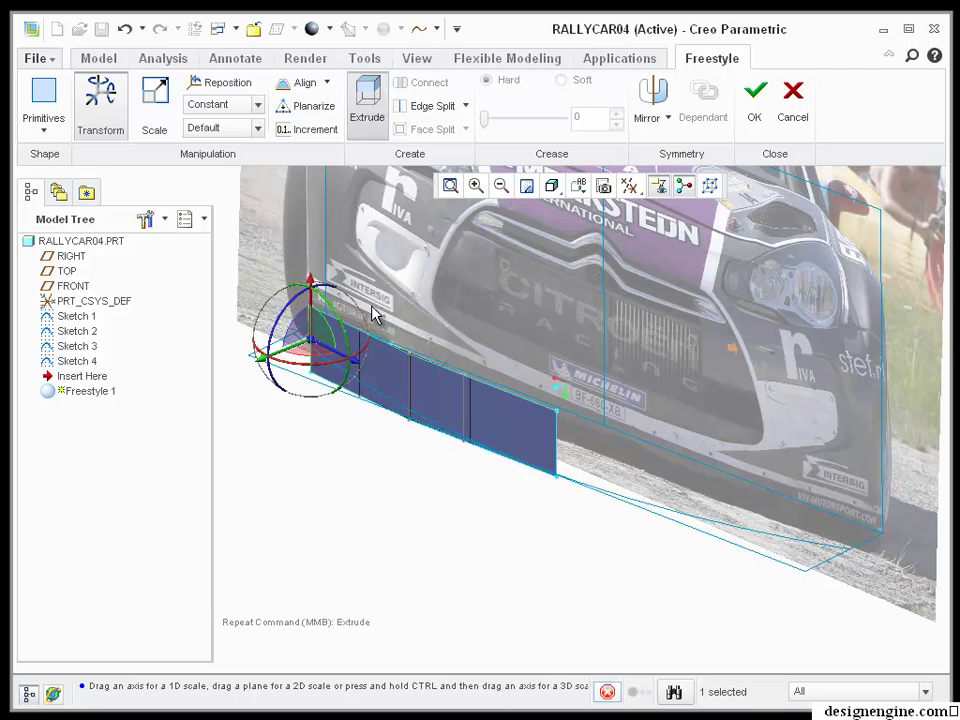
mouse_move(262, 365)
middle_mouse_down()
mouse_move(388, 450)
mouse_move(372, 362)
mouse_move(320, 362)
middle_mouse_up()
scroll(318, 362, "down", 2)
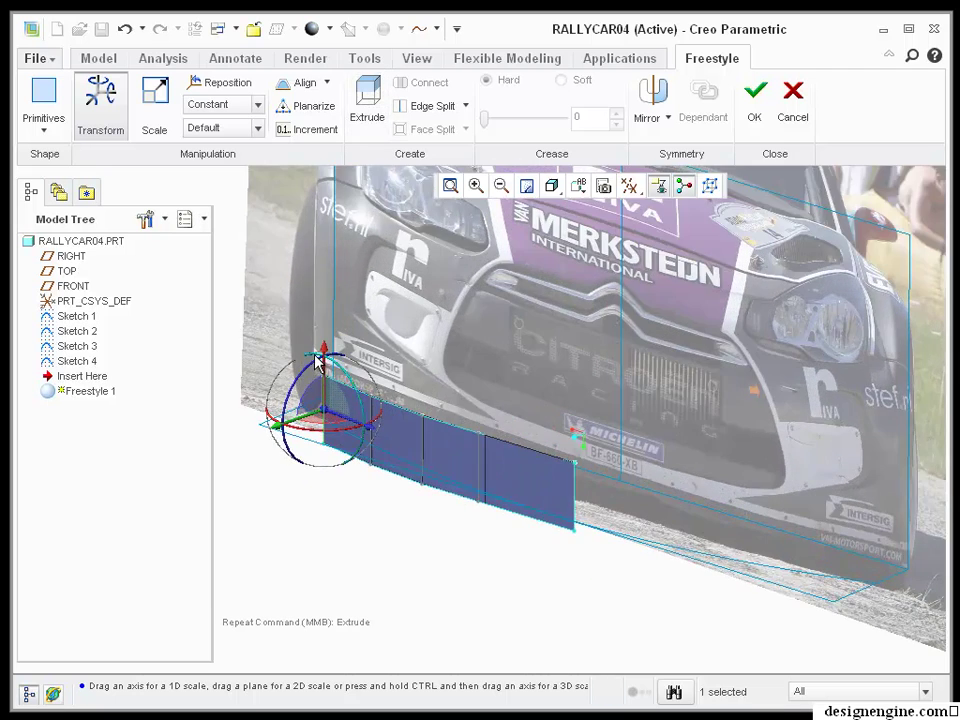
Step: Extrude one more segment from the lower band's outboard edge to the bumper corner and align it with the curved sketch
left_click(377, 106)
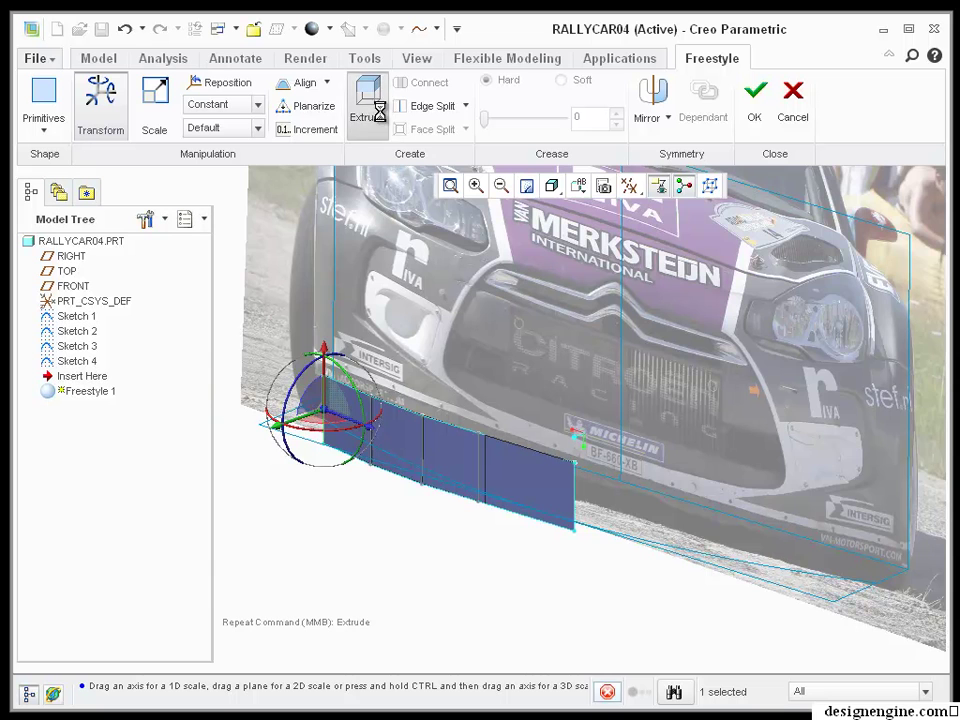
scroll(387, 325, "up", 1)
scroll(387, 331, "up", 1)
left_click(279, 375)
left_click(335, 448)
scroll(344, 287, "down", 3)
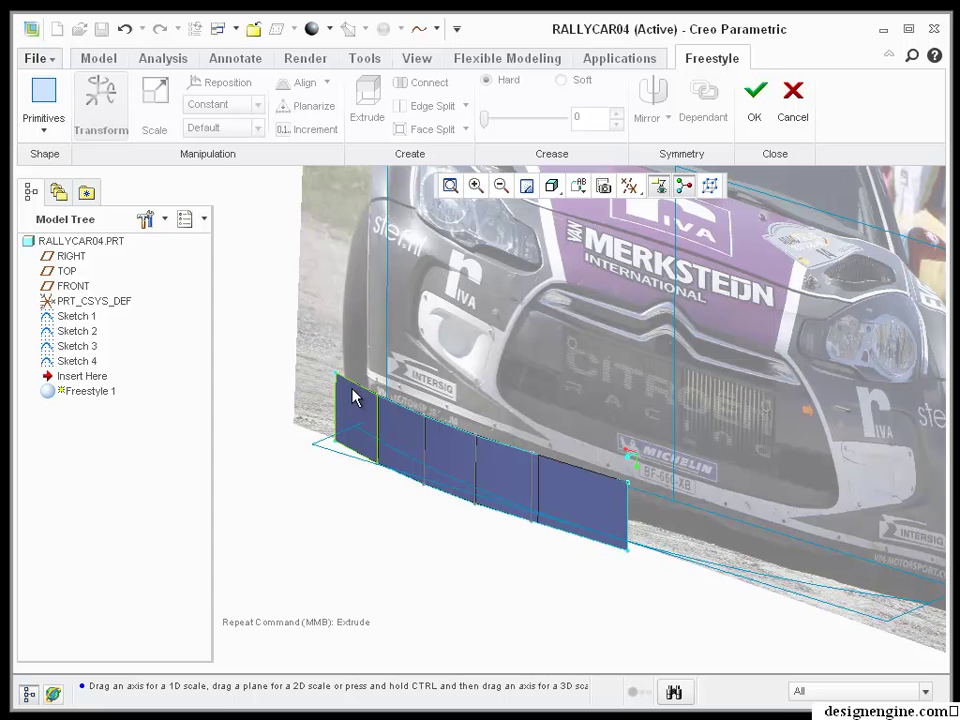
Step: Extrude the top edge of the outermost lower face upward three times to form the vertical band beside the headlight
left_click(352, 397)
left_click(368, 100)
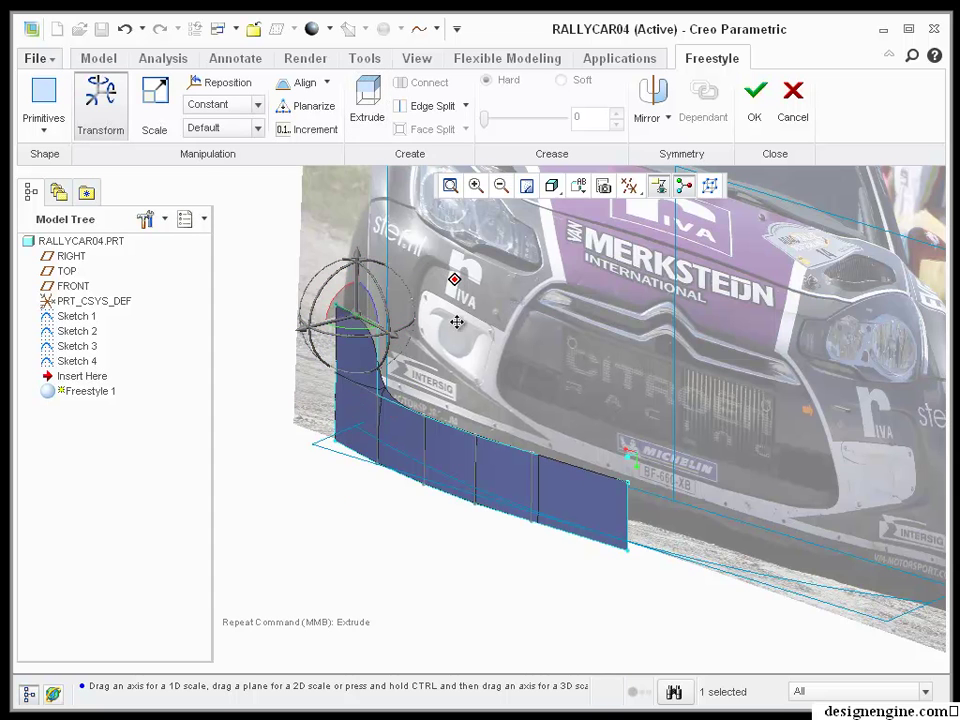
middle_click_drag(457, 322, 479, 386, "shift")
left_click(367, 112)
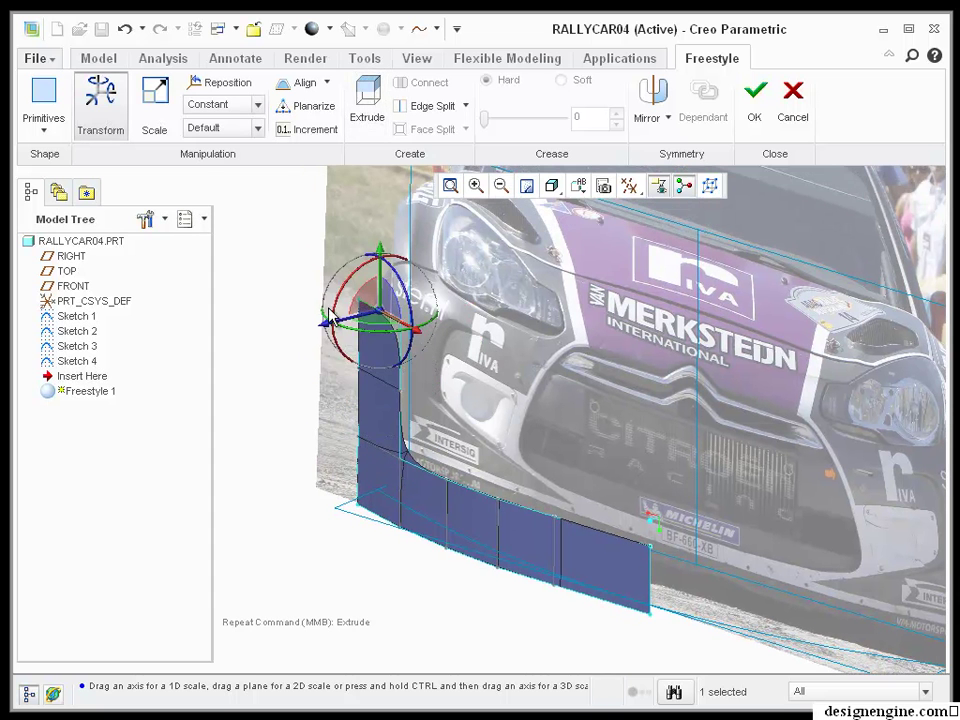
middle_click_drag(330, 318, 313, 407, "shift")
middle_click(312, 389)
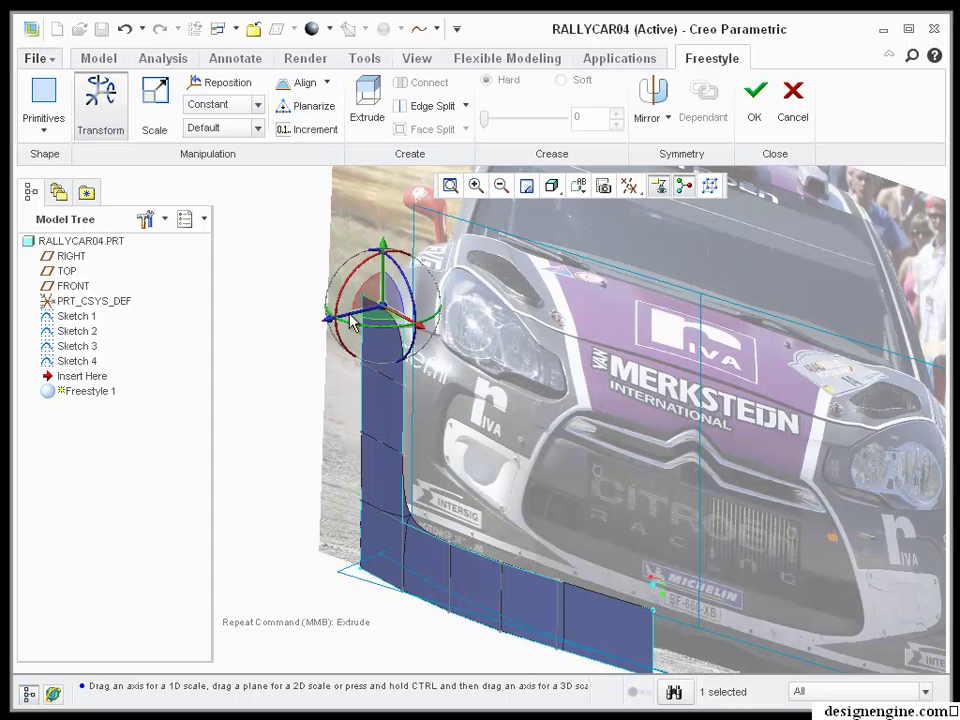
Step: Extrude the inboard edge of the uppermost face repeatedly toward the car's centreline, moving each segment forward to form the curved upper band
left_click(407, 363)
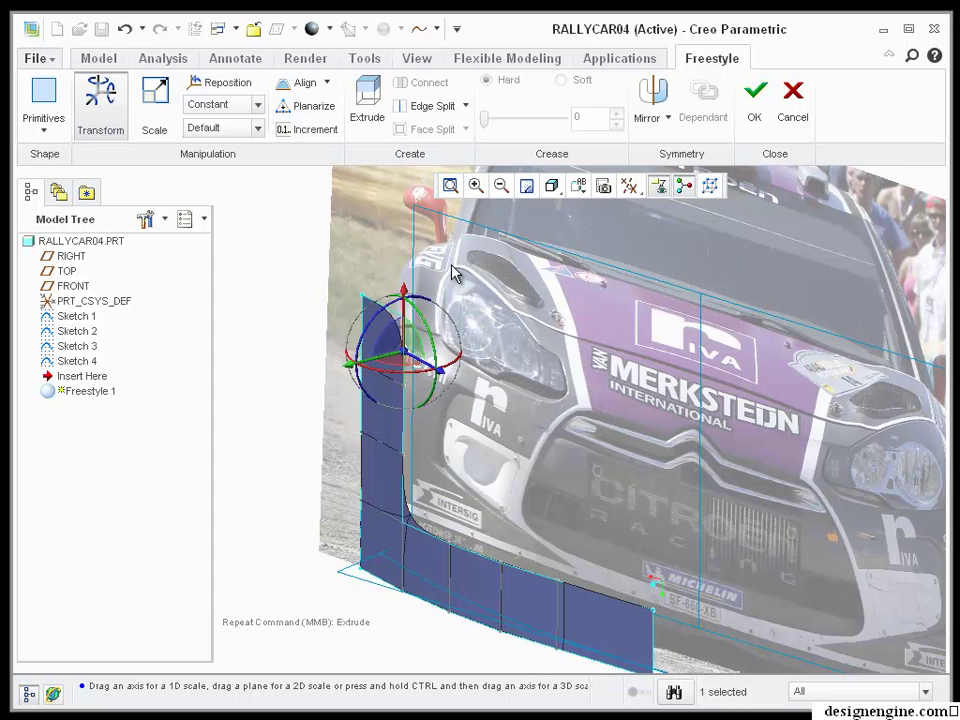
left_click(382, 128)
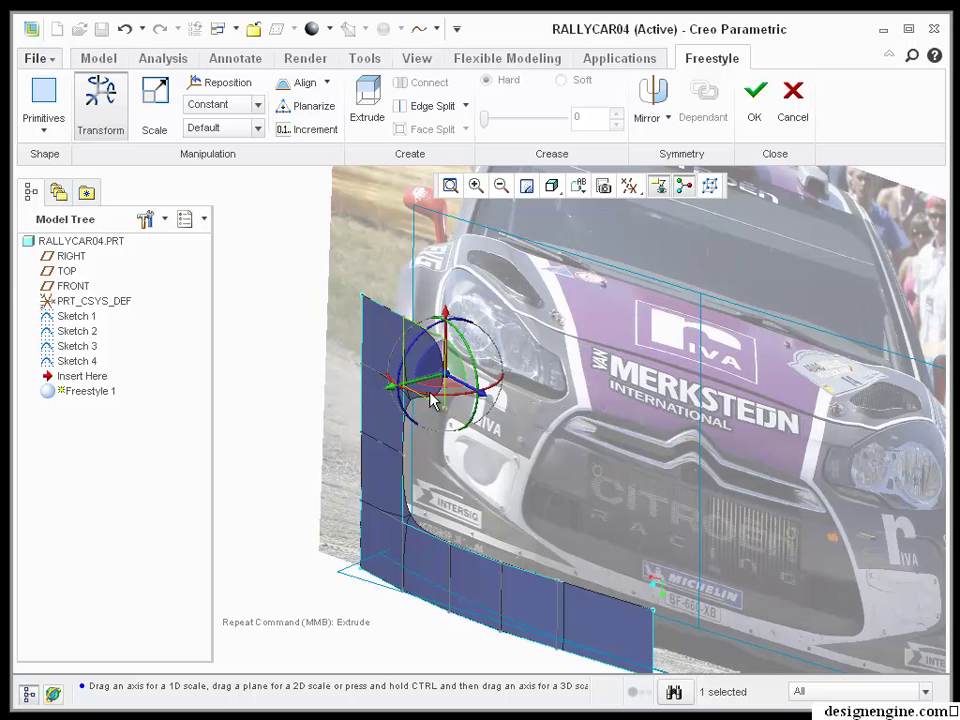
left_click_drag(390, 384, 401, 387)
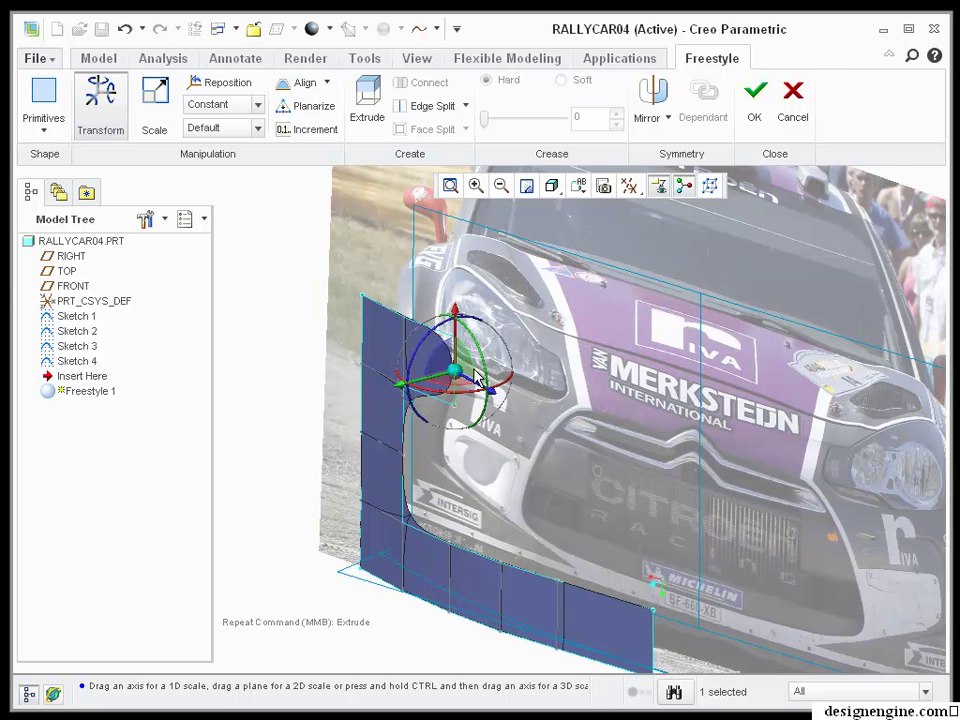
middle_click(556, 302)
left_click_drag(457, 409, 468, 411)
middle_click(561, 361)
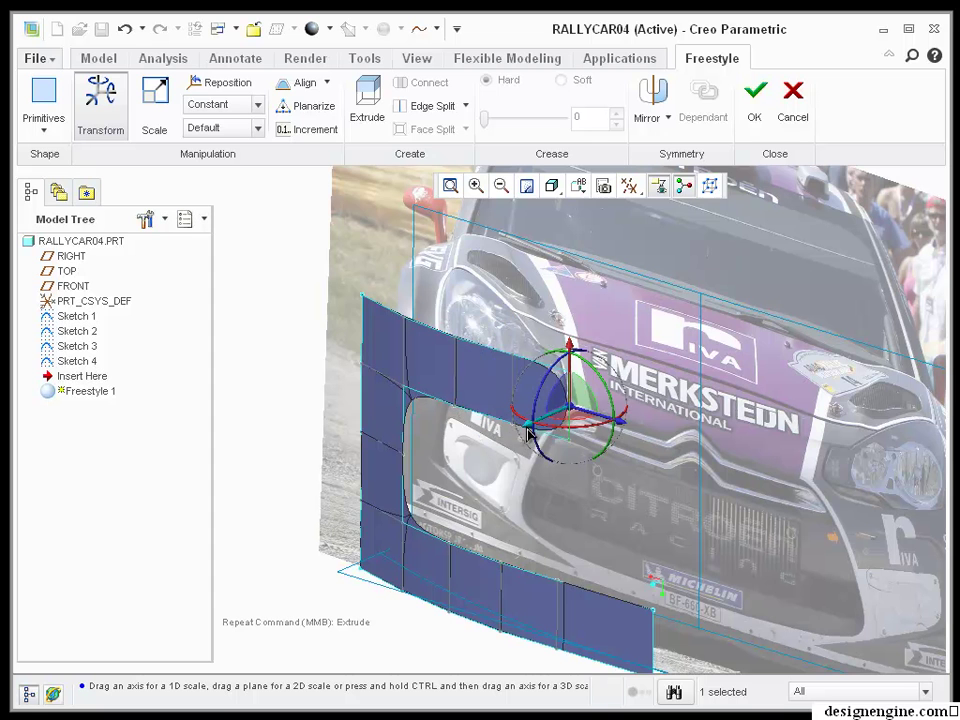
left_click_drag(532, 428, 656, 462)
scroll(656, 462, "down", 4)
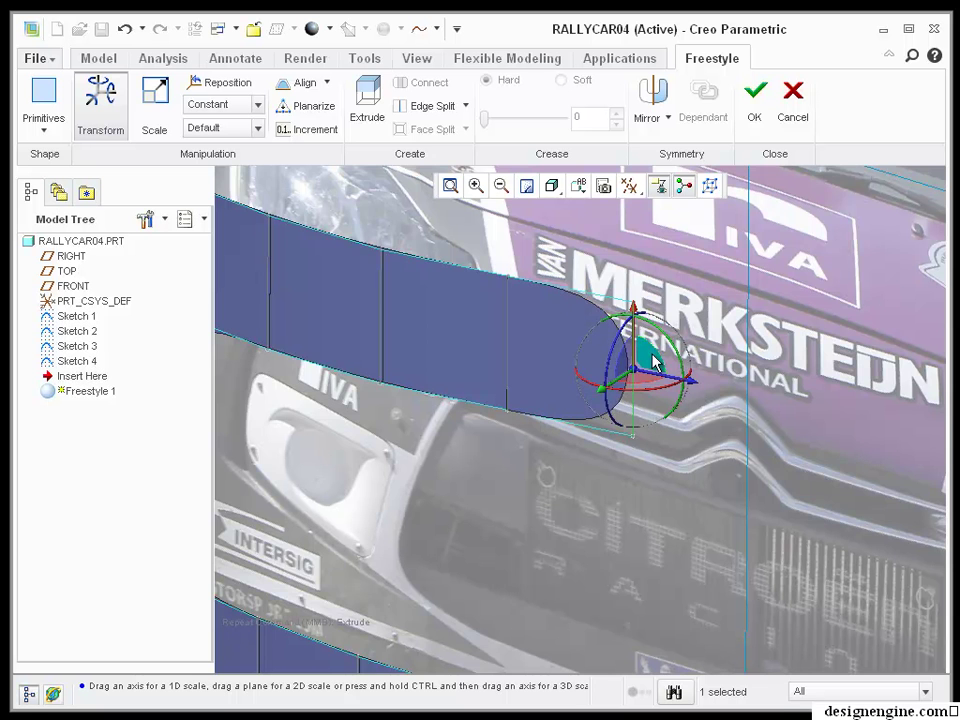
scroll(695, 312, "up", 5)
middle_click_drag(695, 312, 643, 292, "shift")
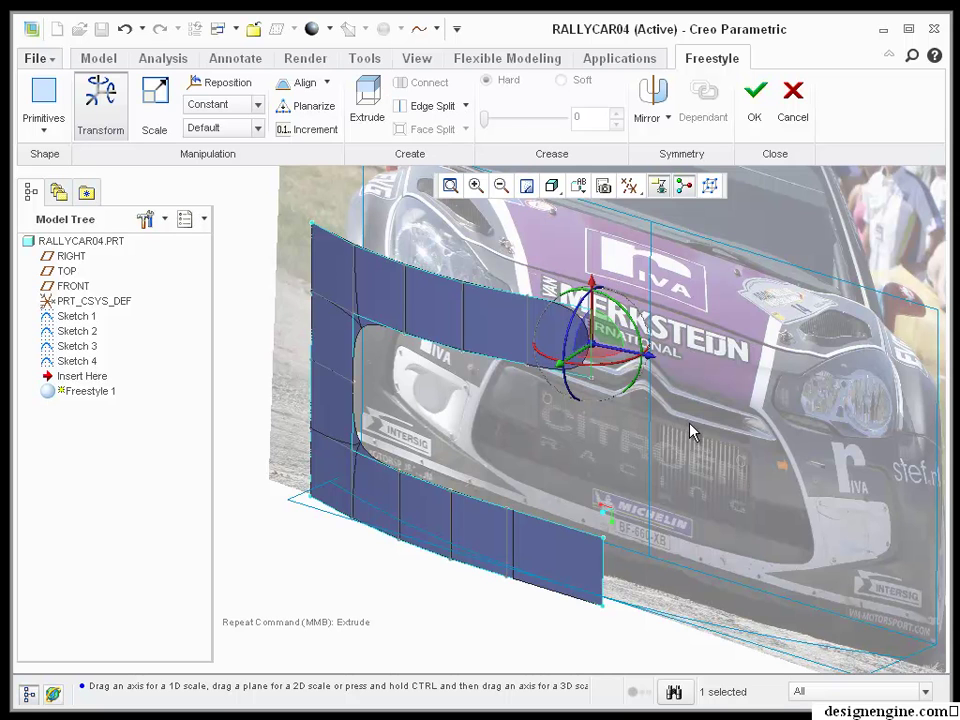
Step: Extrude the chain of ten edges around the C-shaped opening inward and move it rearward toward the image plane
left_click(577, 377)
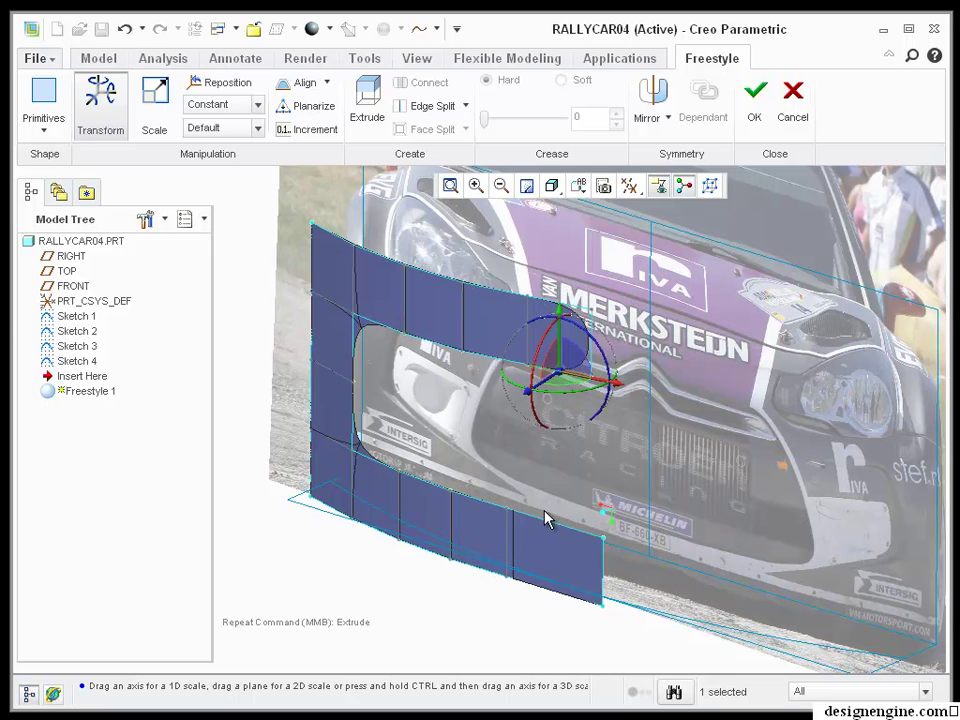
left_click(564, 529)
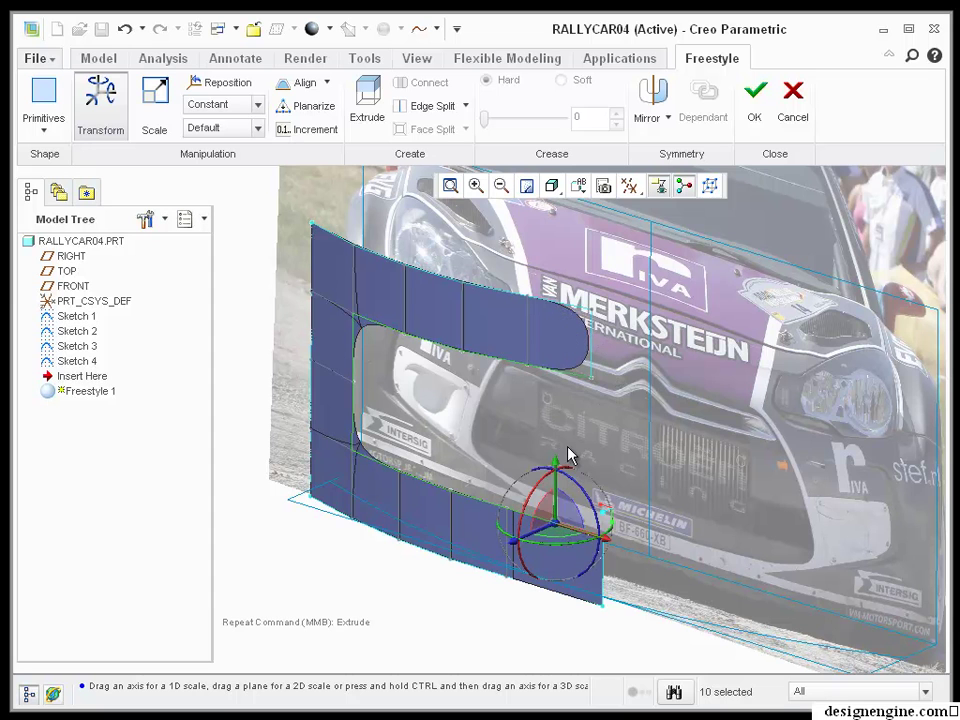
left_click(370, 98)
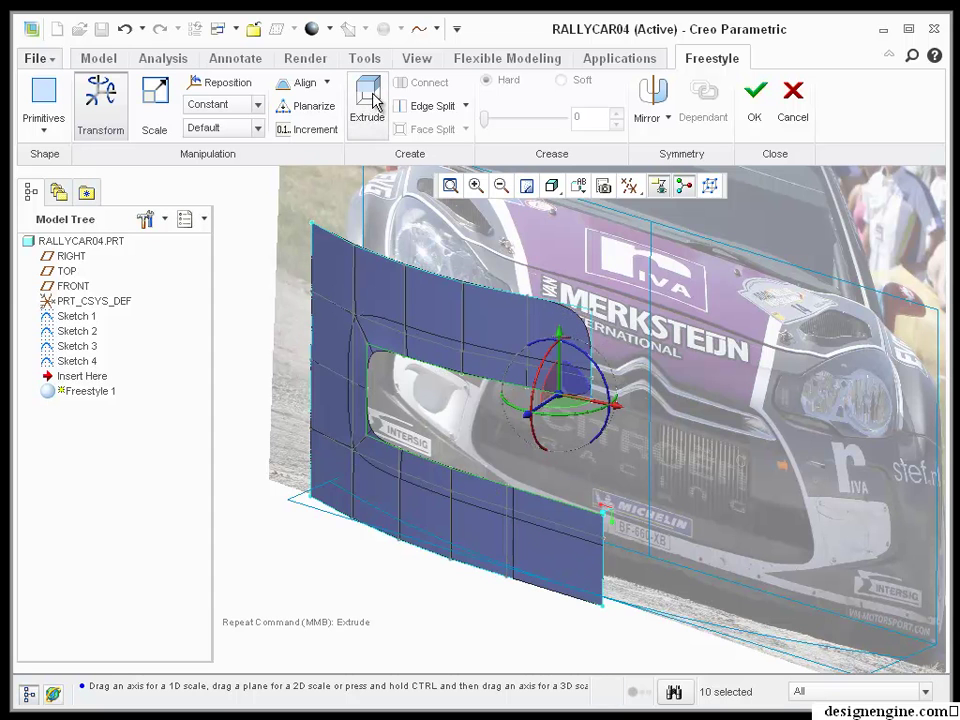
left_click_drag(531, 425, 553, 416)
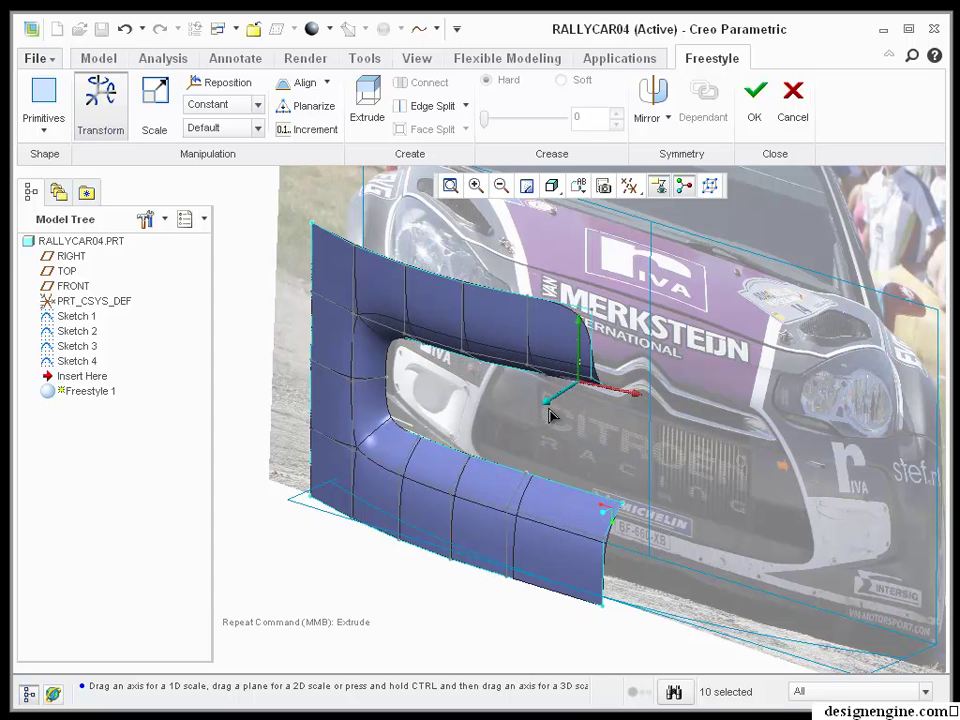
left_click(668, 343)
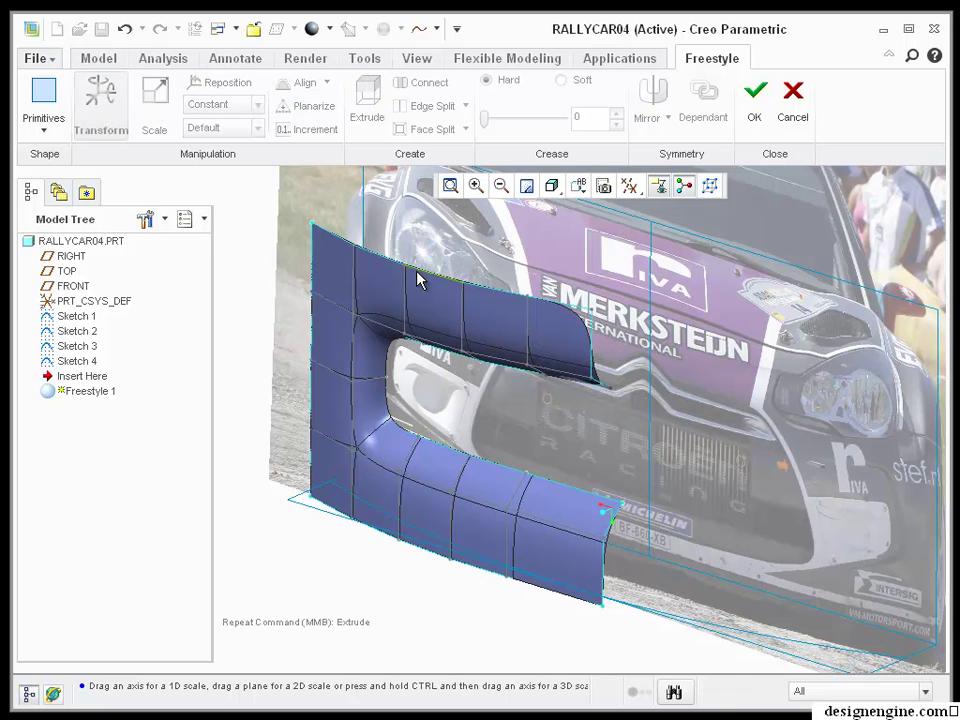
Step: Extrude the upper band's five top edges upward as a new strip tilted rearward
left_click(336, 240)
left_click(555, 316)
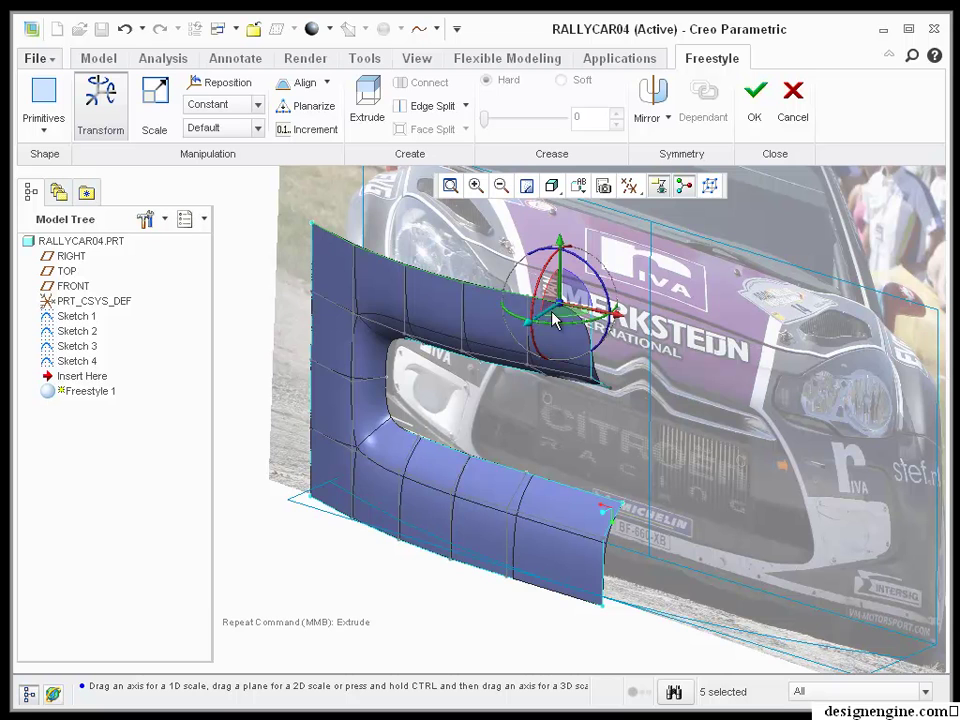
mouse_move(526, 330)
left_mouse_down()
mouse_move(540, 323)
mouse_move(519, 320)
left_mouse_up()
left_click(368, 106)
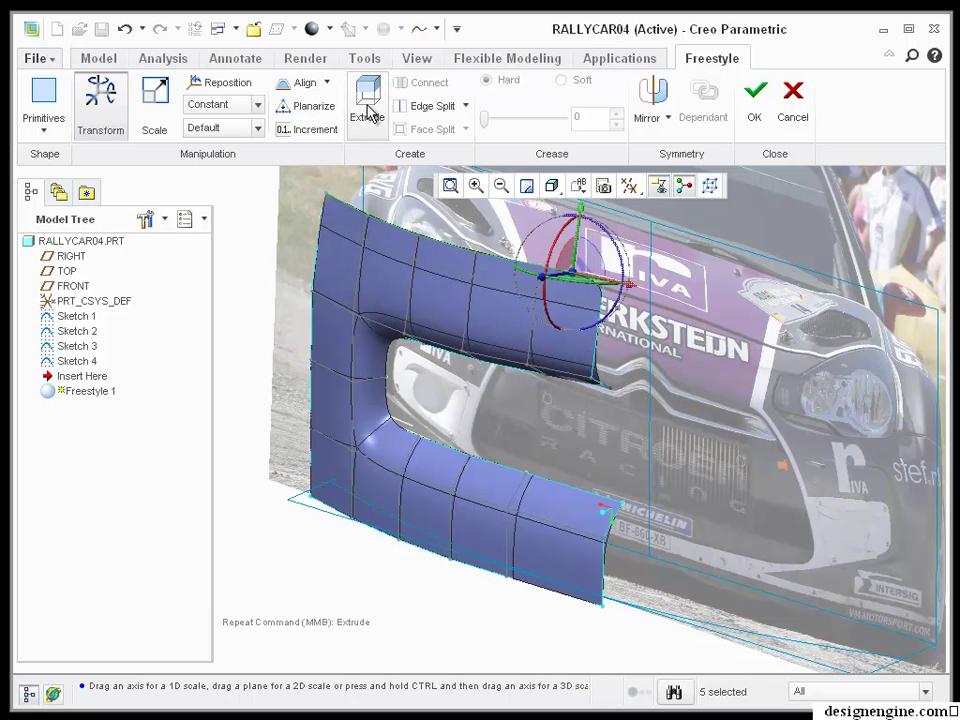
Step: Undo the twisting transform of the strip's top edges and move them rearward toward the image plane
left_click_drag(545, 283, 574, 274)
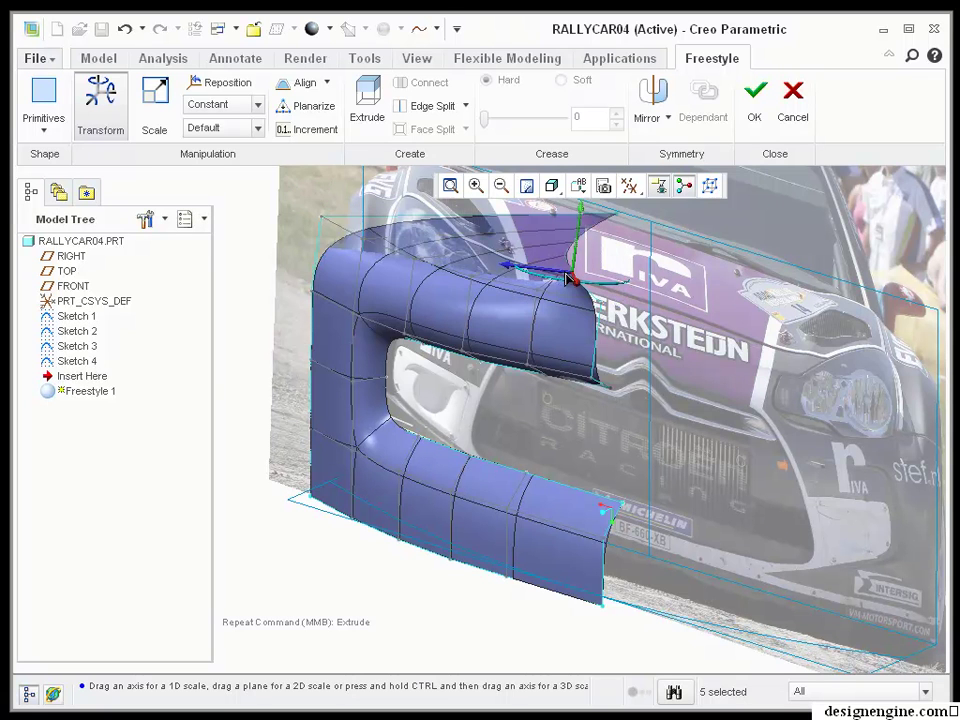
key("ctrl+z")
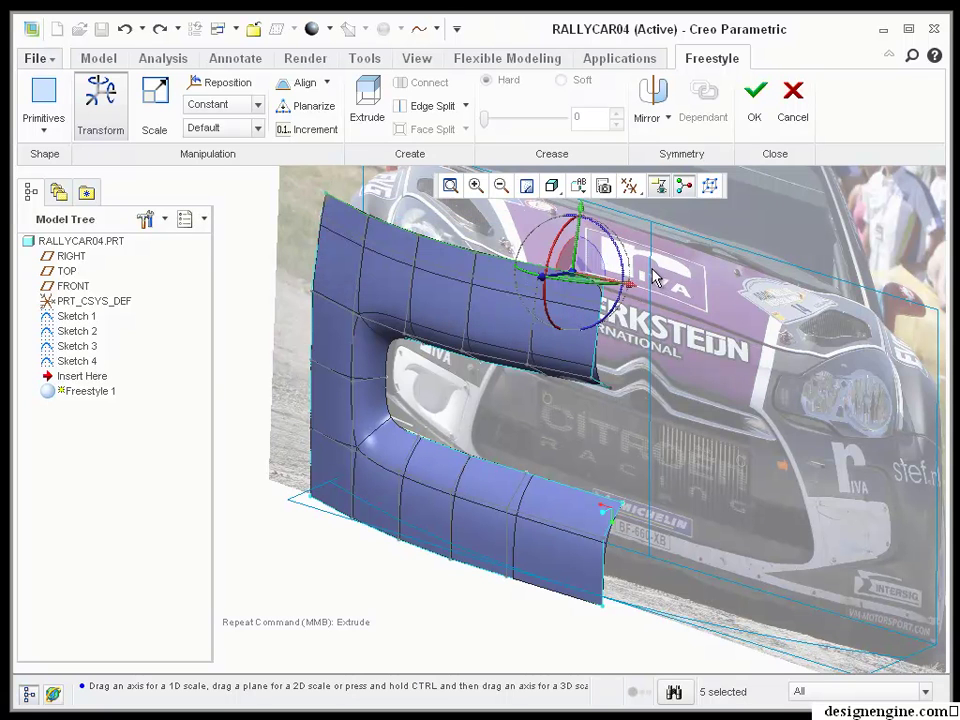
middle_click_drag(716, 292, 690, 326)
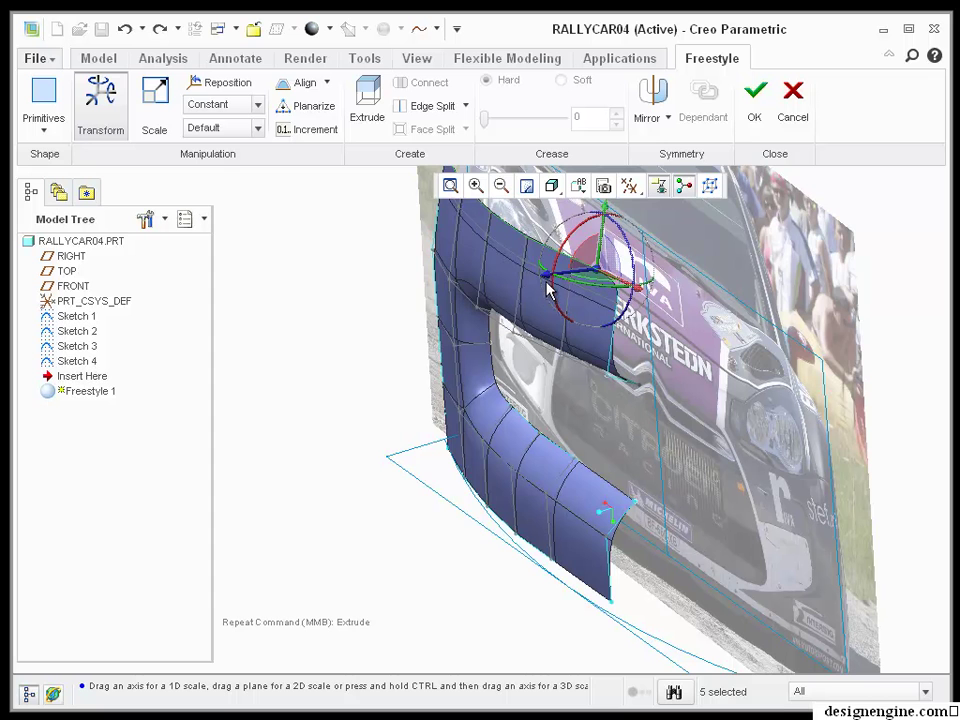
left_click_drag(545, 283, 590, 287)
Step: Select the two outermost rear edges of the top strip and move them upward above the headlight
middle_click_drag(396, 268, 424, 329)
left_click(354, 318)
left_click(301, 359)
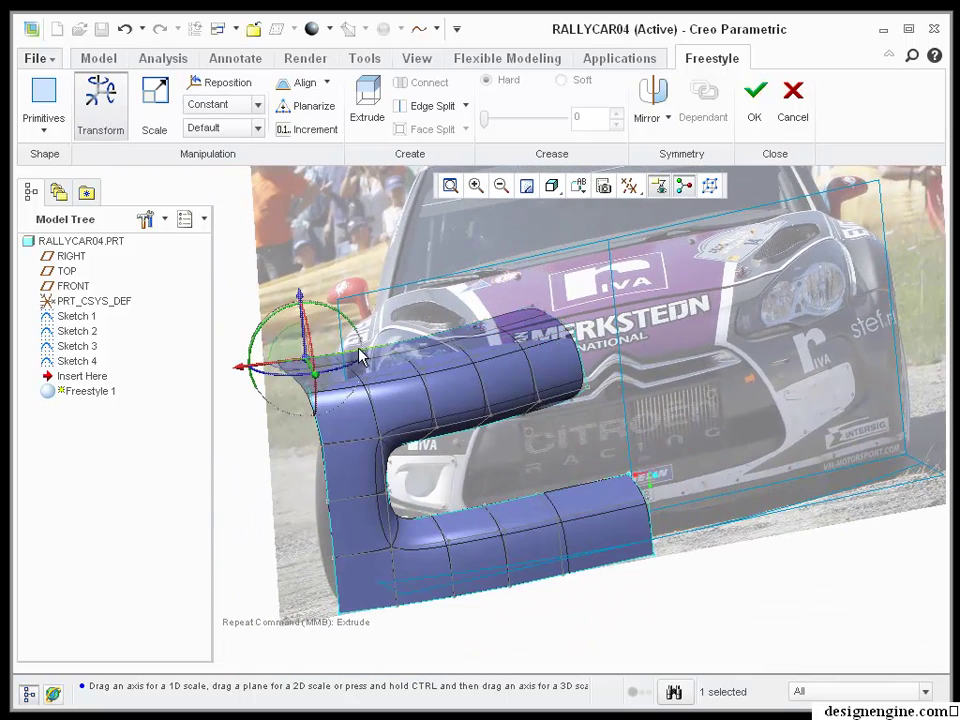
left_click(371, 348, "ctrl")
left_click_drag(358, 285, 361, 283)
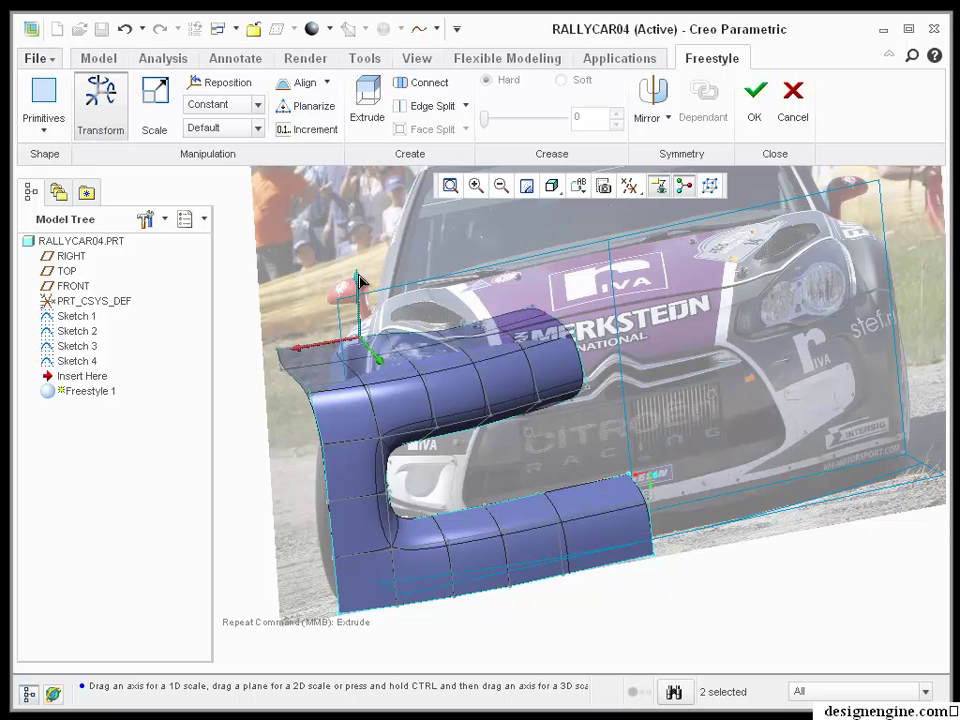
Step: Adjust the outermost rear edge of the top strip above the headlight and lower its outboard corner vertex
middle_click_drag(439, 285, 464, 260)
left_click(374, 307)
scroll(358, 275, "down", 1)
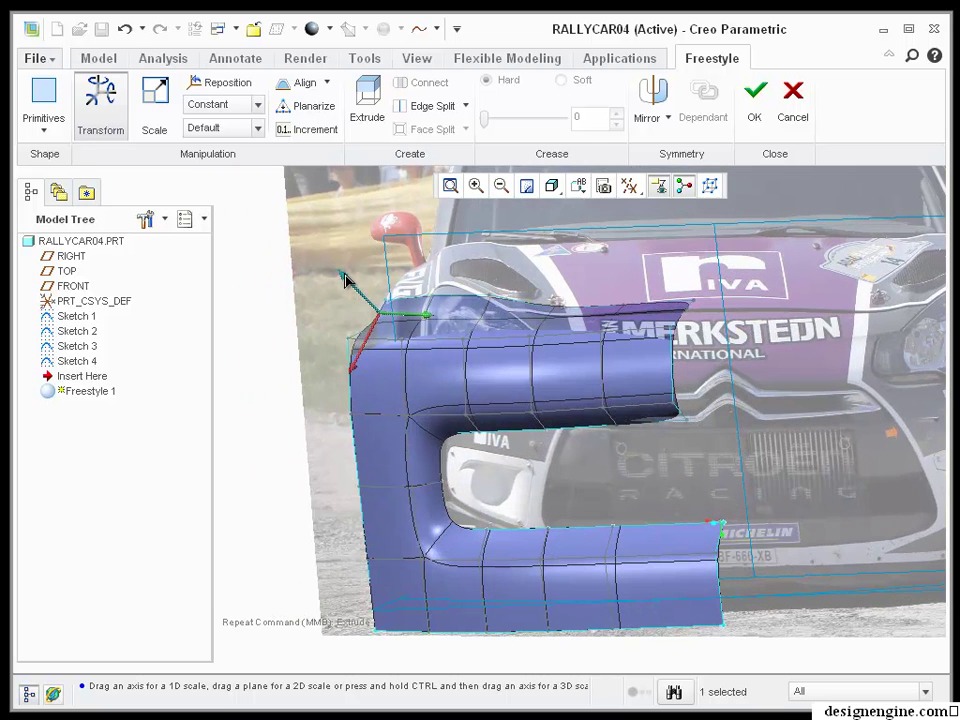
scroll(362, 285, "down", 3)
left_click(363, 270)
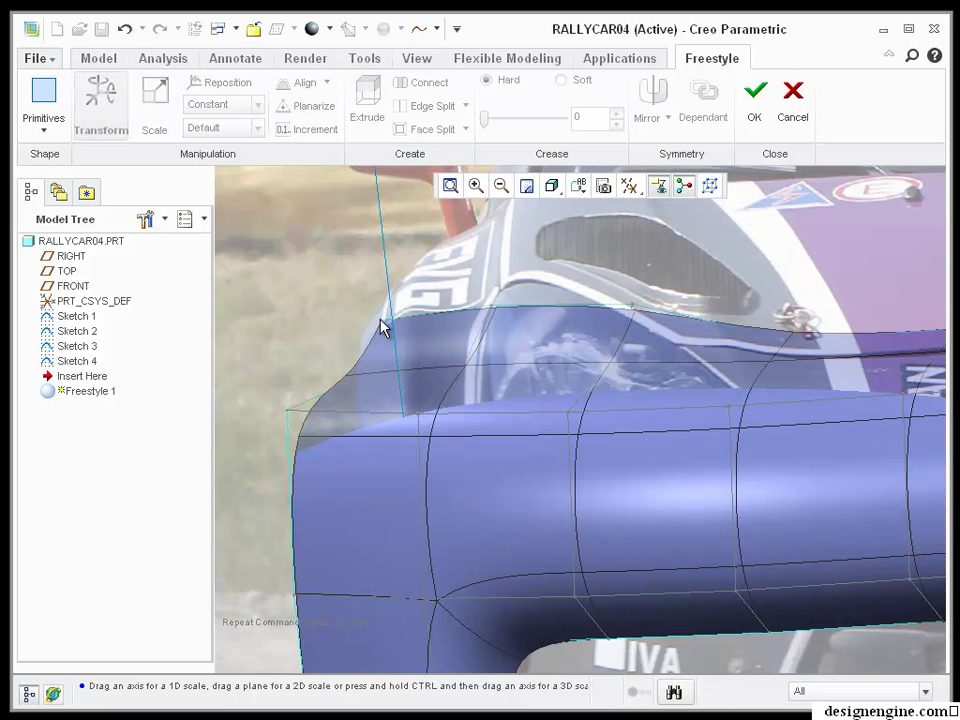
left_click(381, 319)
left_click_drag(373, 250, 378, 267)
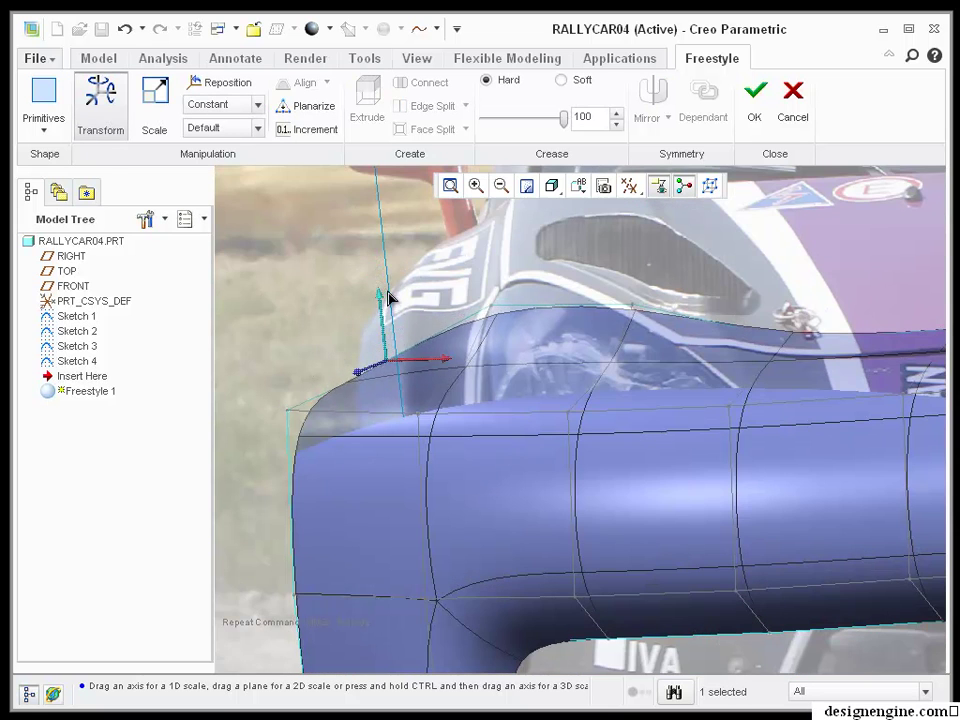
Step: Reposition the rear edge beside the lowered corner vertex to refine the fender contour
scroll(373, 300, "up", 4)
scroll(413, 289, "down", 1)
middle_click_drag(435, 278, 511, 317)
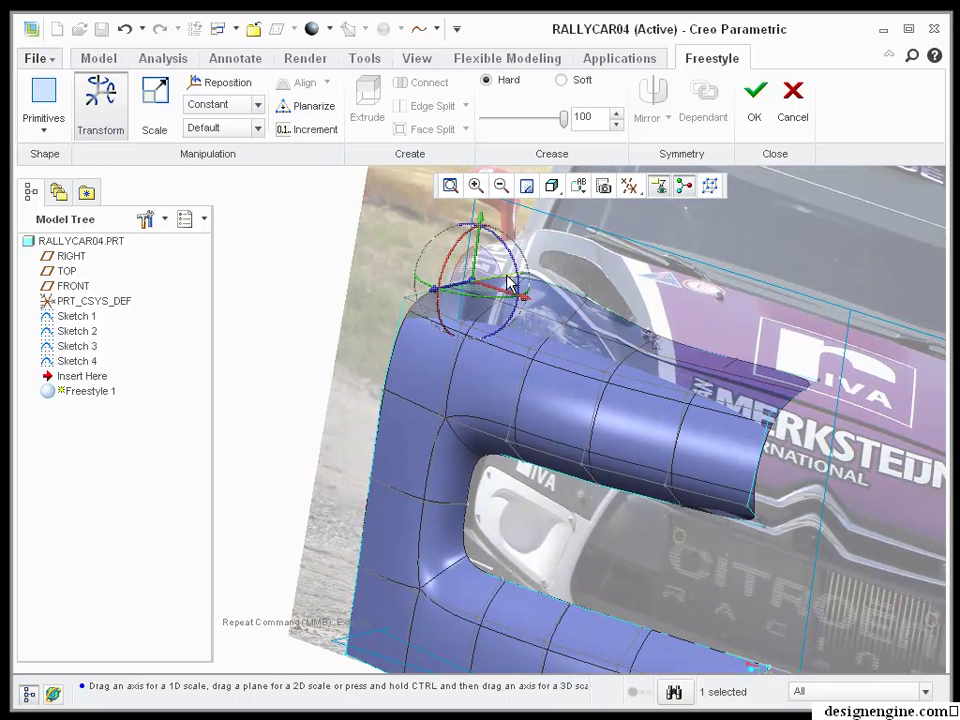
left_click(518, 270)
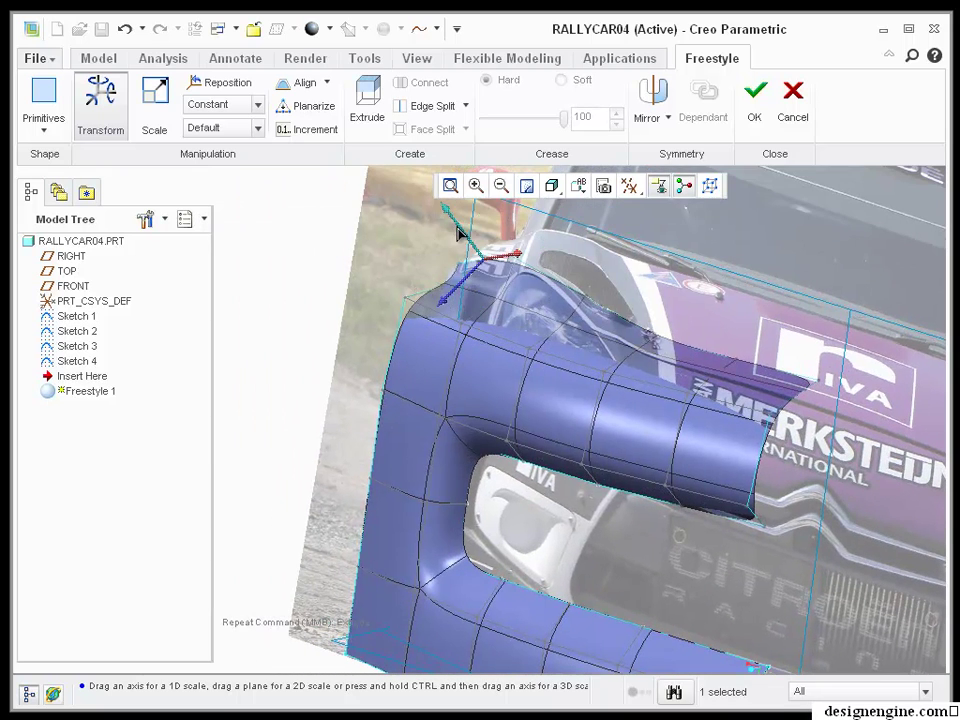
Step: Review the half bumper surface against the car image and accept the Freestyle feature
middle_click_drag(562, 266, 665, 371)
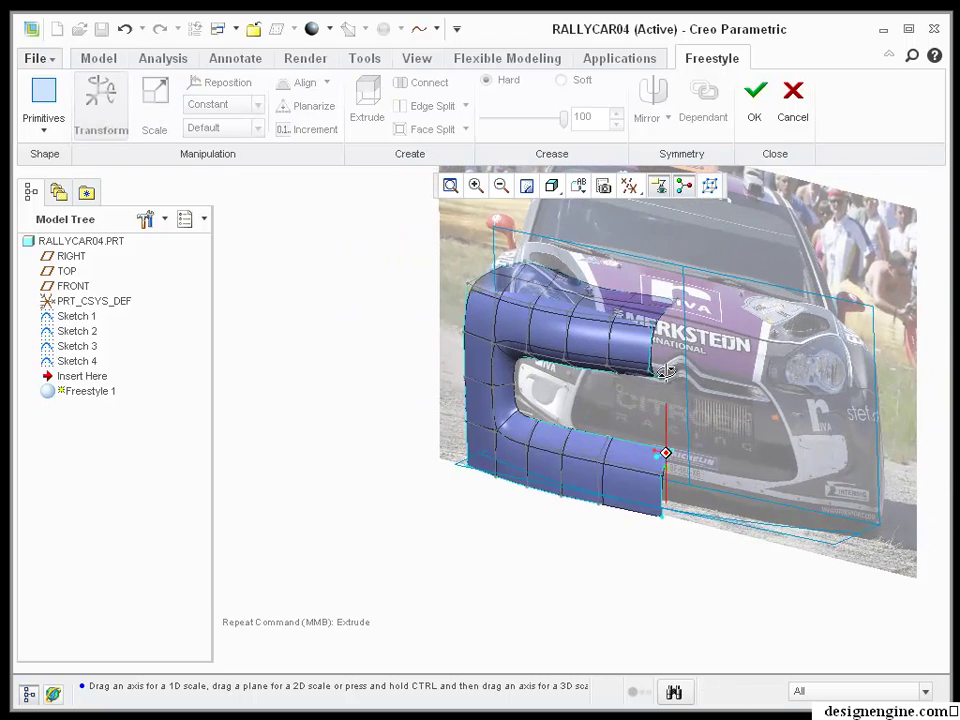
scroll(677, 373, "down", 3)
scroll(696, 368, "up", 3)
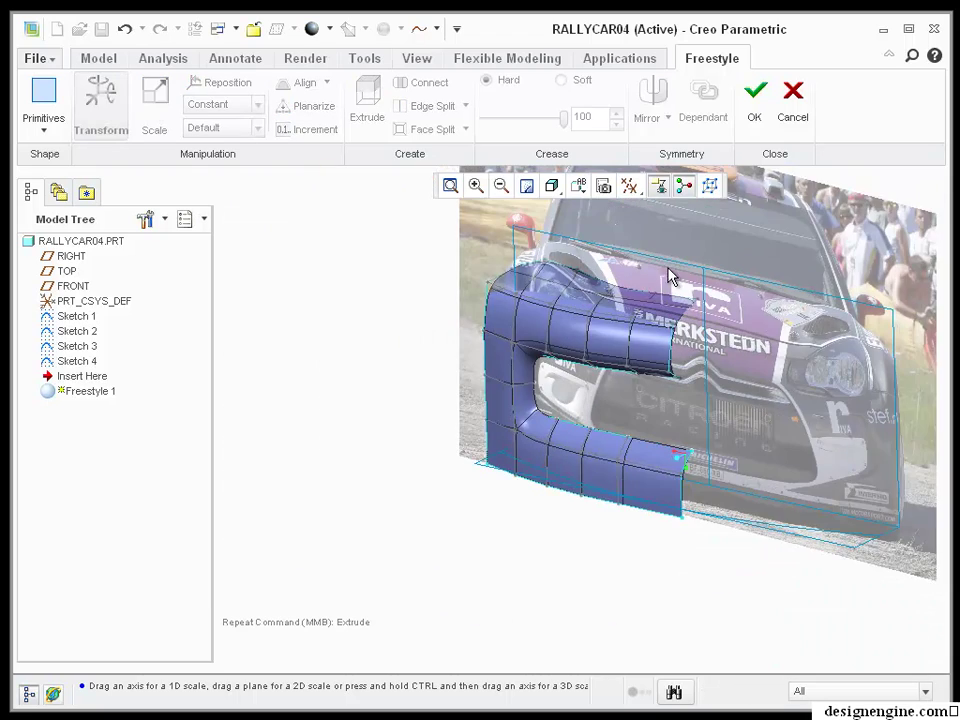
middle_click_drag(735, 302, 613, 348, "shift")
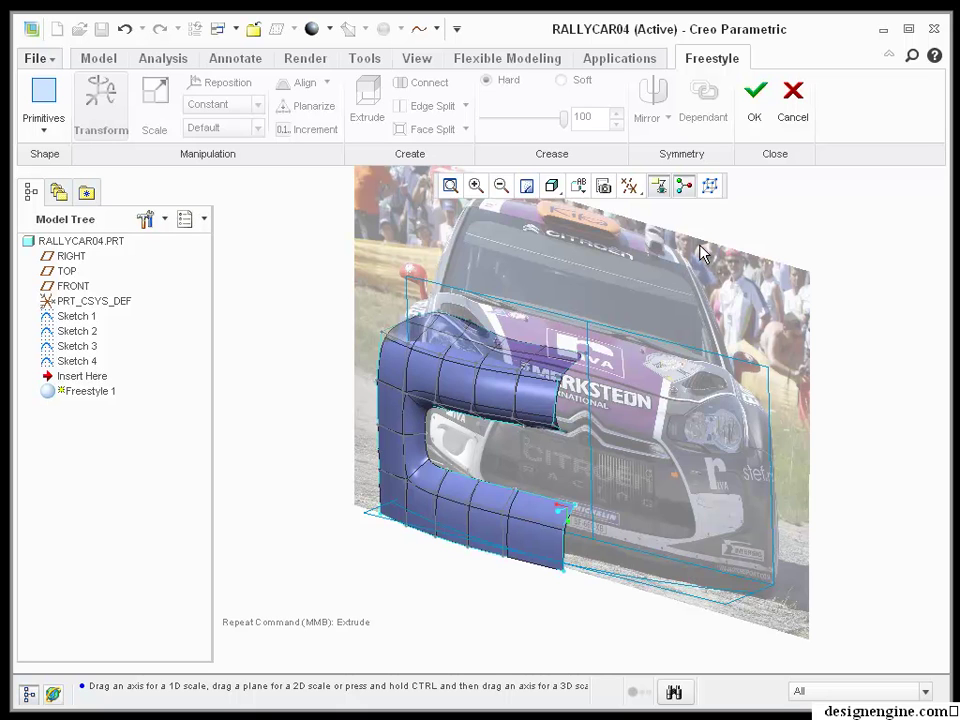
left_click(754, 119)
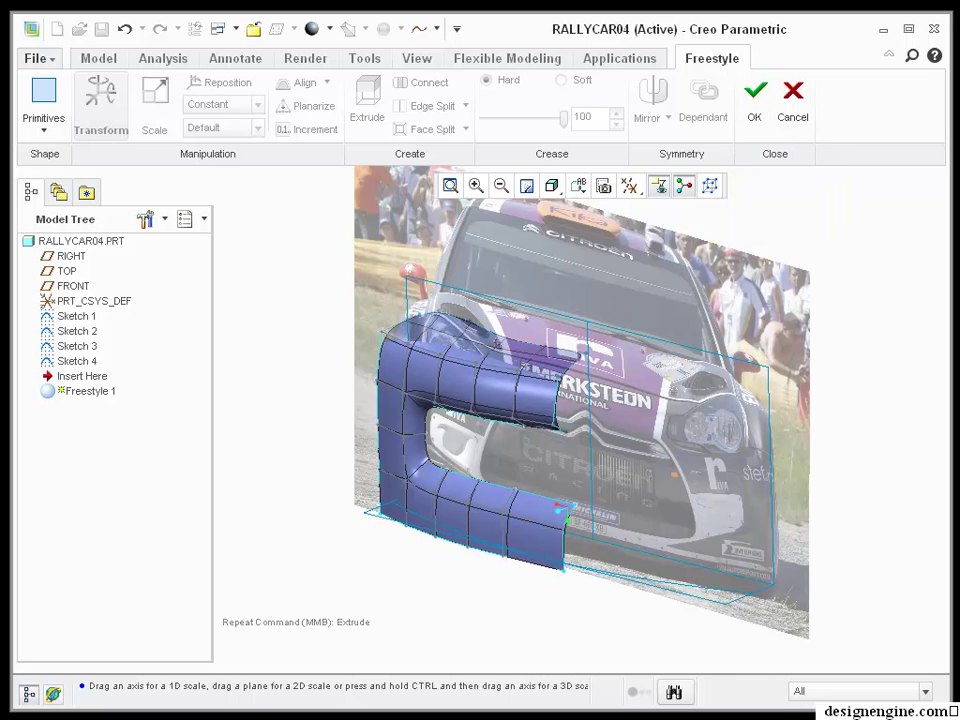